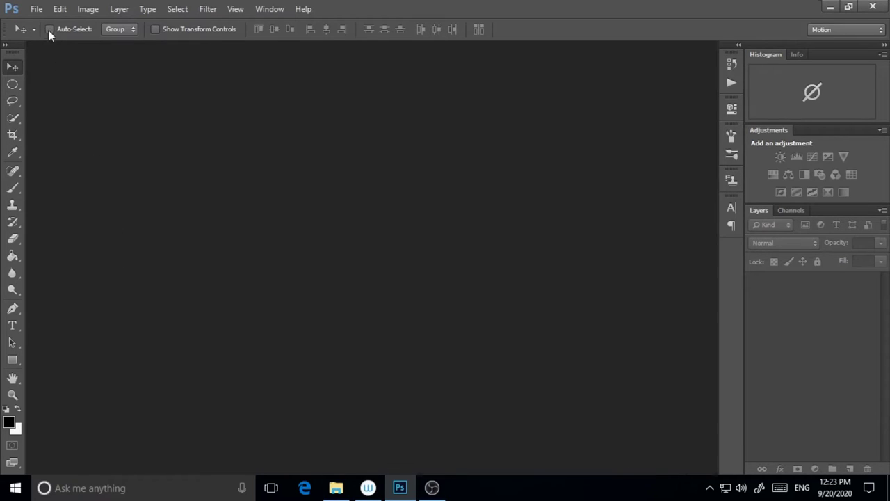
Create a new white 2000 × 2000 pixel document after cancelling a first attempt
{"action": "left_click", "coordinate": [37, 9]}
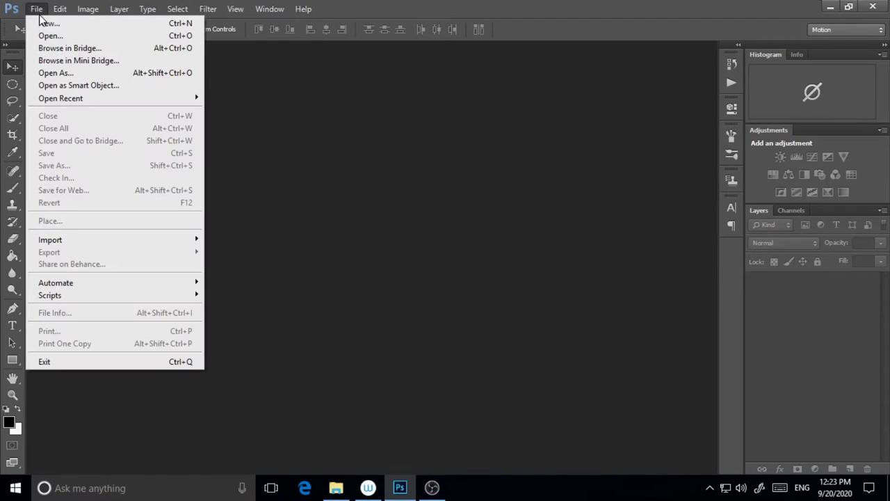
{"action": "left_click", "coordinate": [43, 23]}
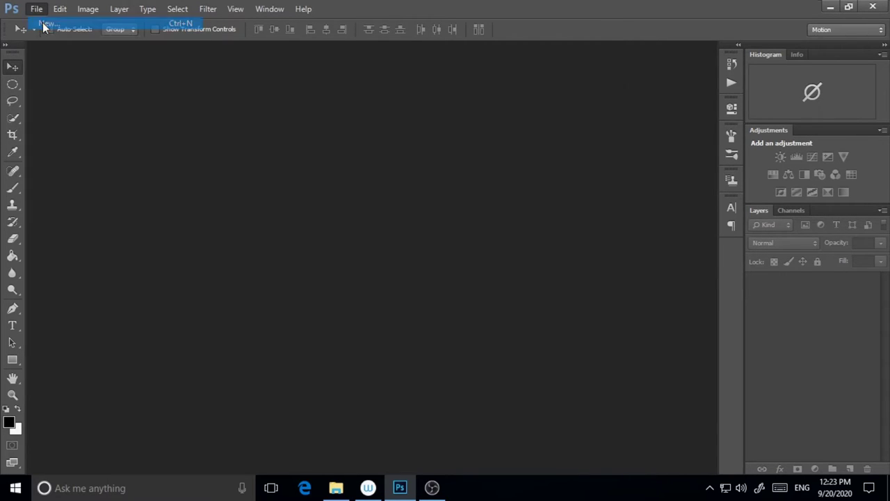
{"action": "left_click", "coordinate": [589, 131]}
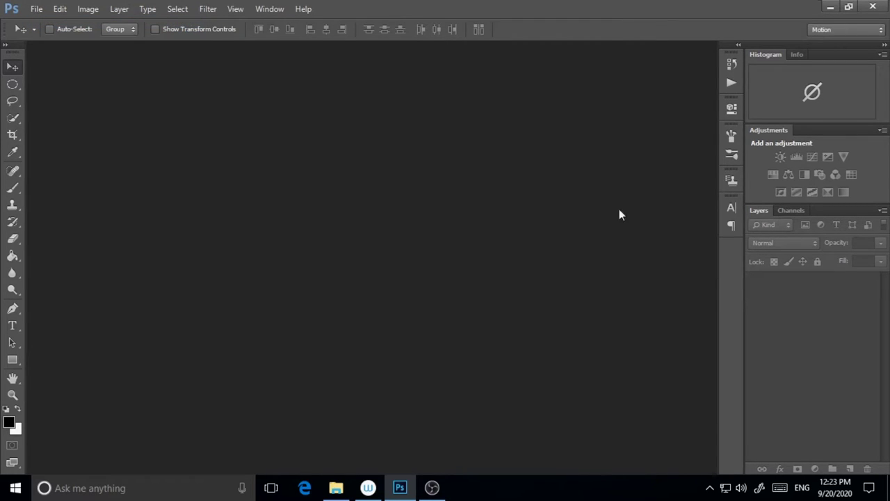
{"action": "left_click", "coordinate": [35, 10]}
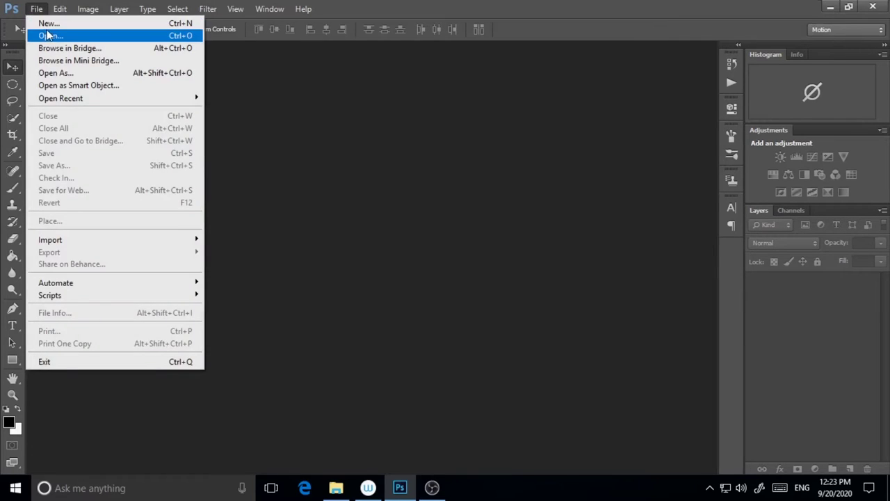
{"action": "left_click", "coordinate": [90, 23]}
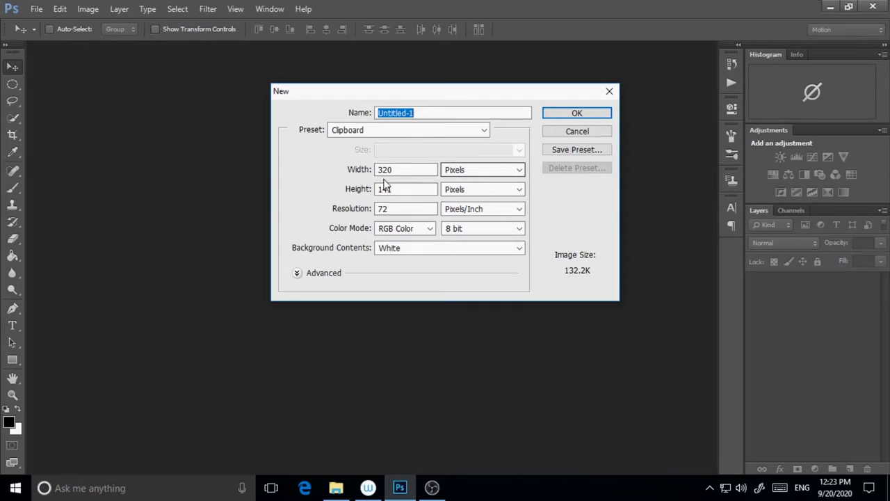
{"action": "left_click", "coordinate": [352, 169]}
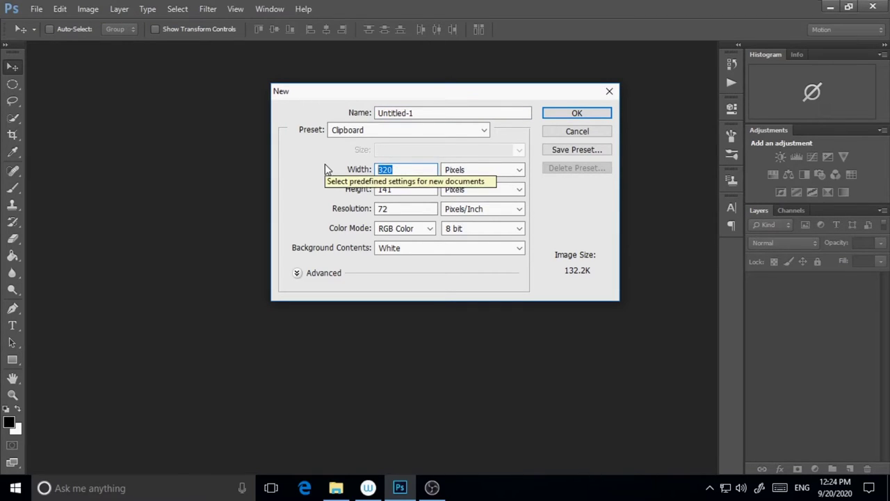
{"action": "type", "text": "2000"}
{"action": "key", "text": "Tab"}
{"action": "type", "text": "2000"}
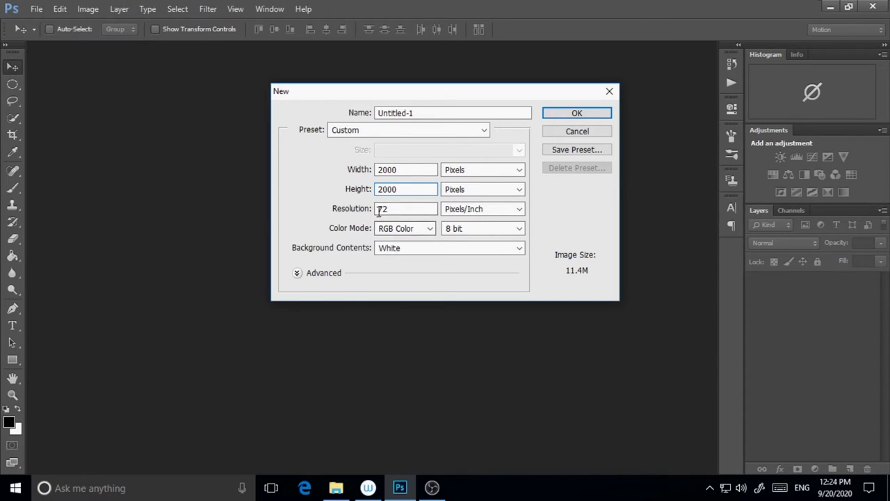
{"action": "left_click", "coordinate": [589, 113]}
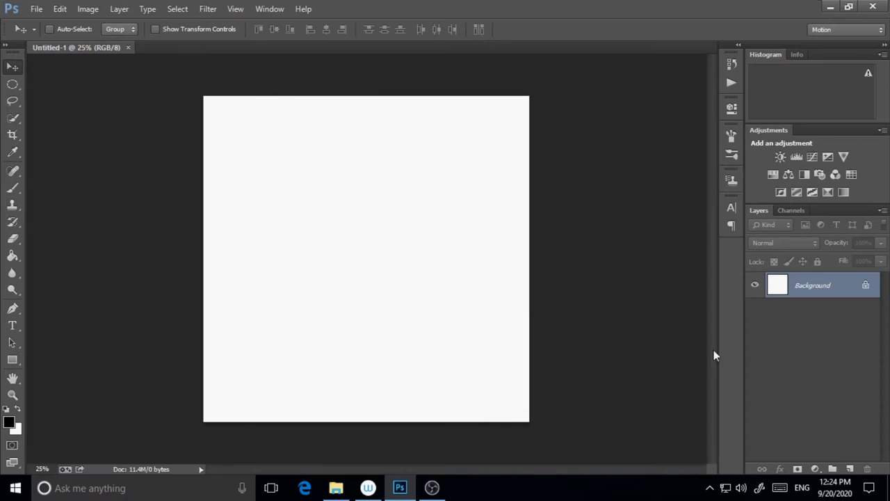
Convert the locked Background into an ordinary layer named Layer 0
{"action": "right_click", "coordinate": [842, 289]}
{"action": "left_click", "coordinate": [844, 292]}
{"action": "left_click", "coordinate": [572, 155]}
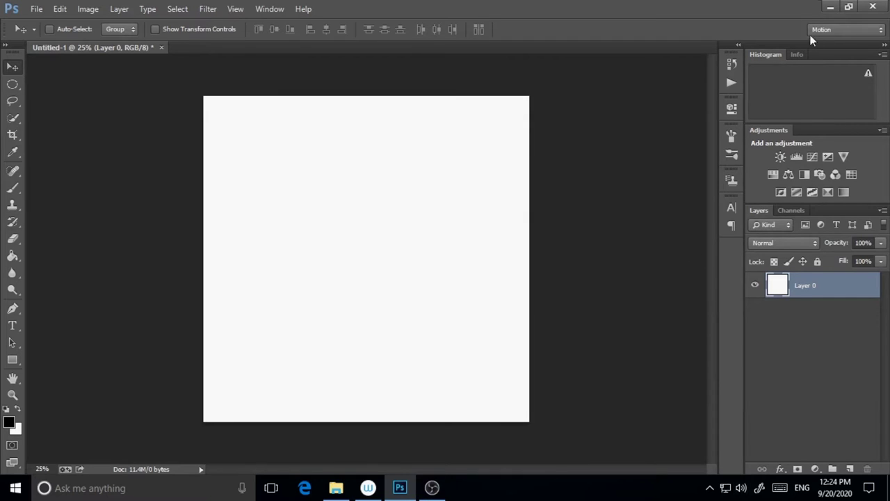
Place the hands_PNG929 image into the document after cancelling a first try
{"action": "left_click", "coordinate": [31, 14]}
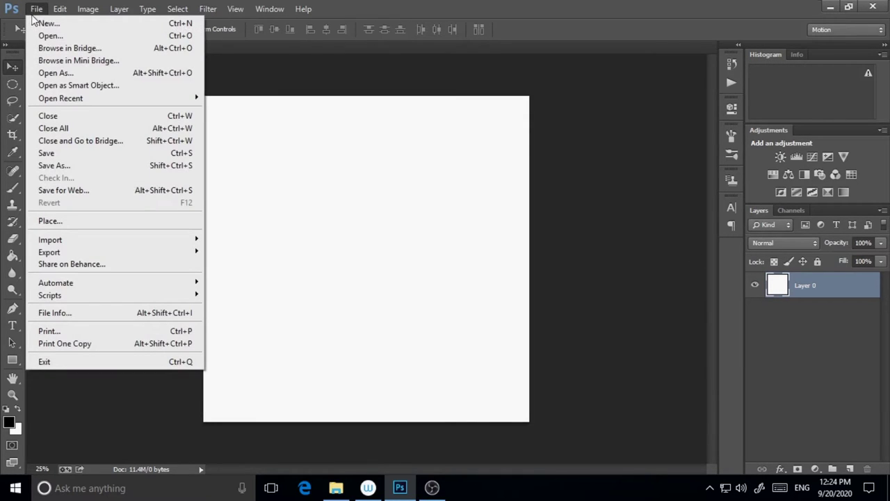
{"action": "left_click", "coordinate": [49, 222]}
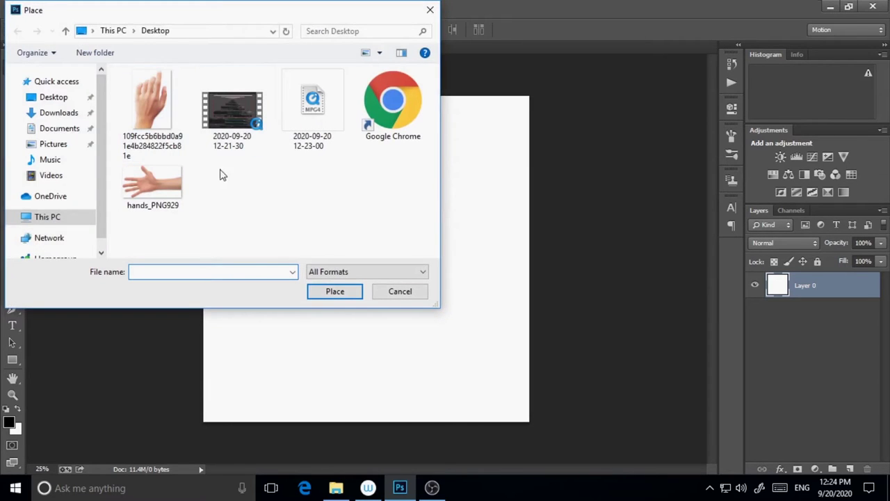
{"action": "left_click", "coordinate": [164, 196]}
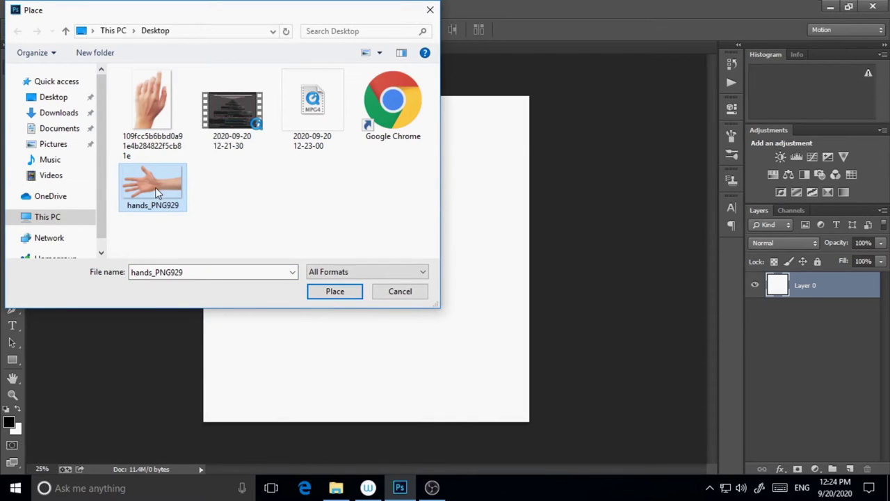
{"action": "left_click", "coordinate": [400, 290]}
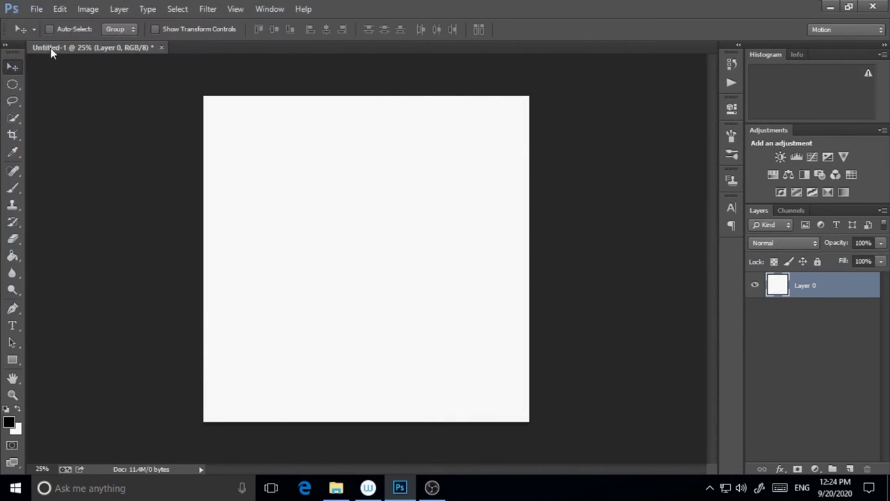
{"action": "left_click", "coordinate": [36, 9]}
{"action": "left_click", "coordinate": [62, 220]}
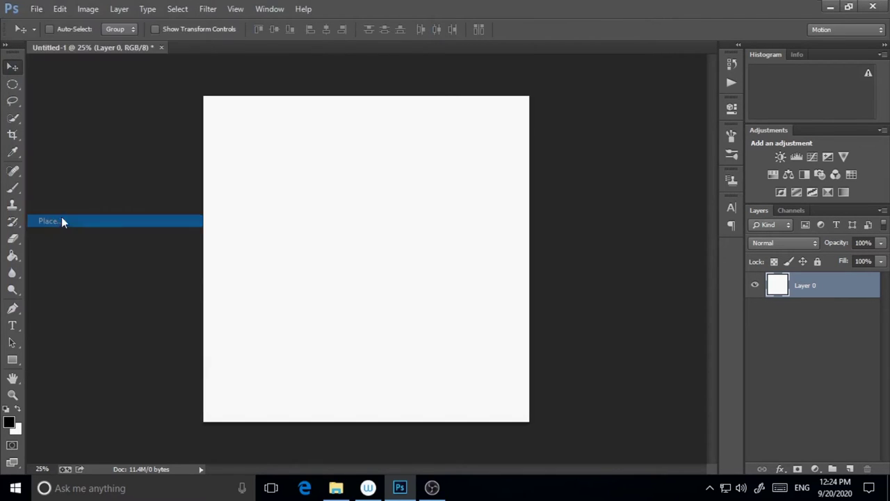
{"action": "left_click", "coordinate": [173, 199]}
{"action": "left_click", "coordinate": [351, 297]}
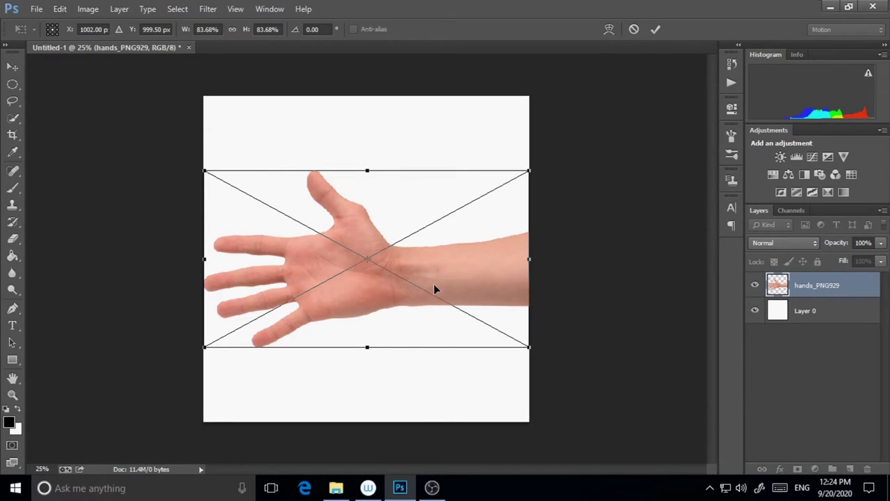
Rotate the placed hand 90° clockwise, move it down to the bottom edge, and commit it
{"action": "right_click", "coordinate": [434, 285]}
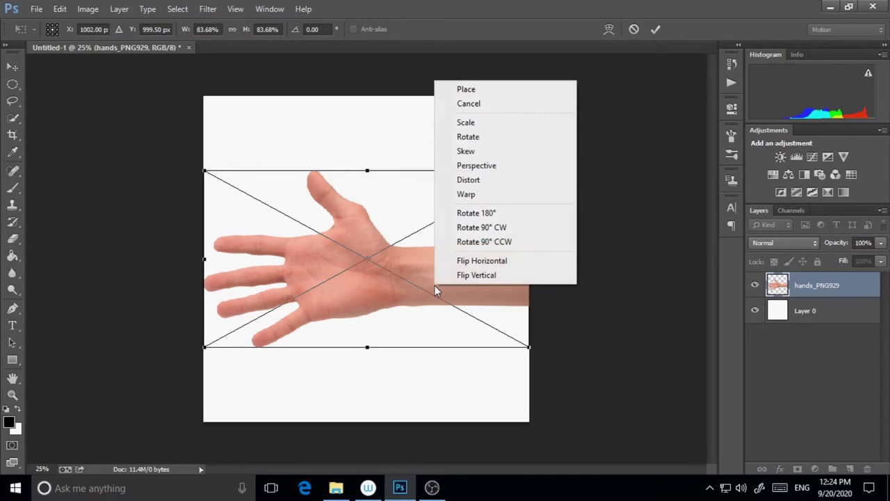
{"action": "left_click", "coordinate": [489, 229]}
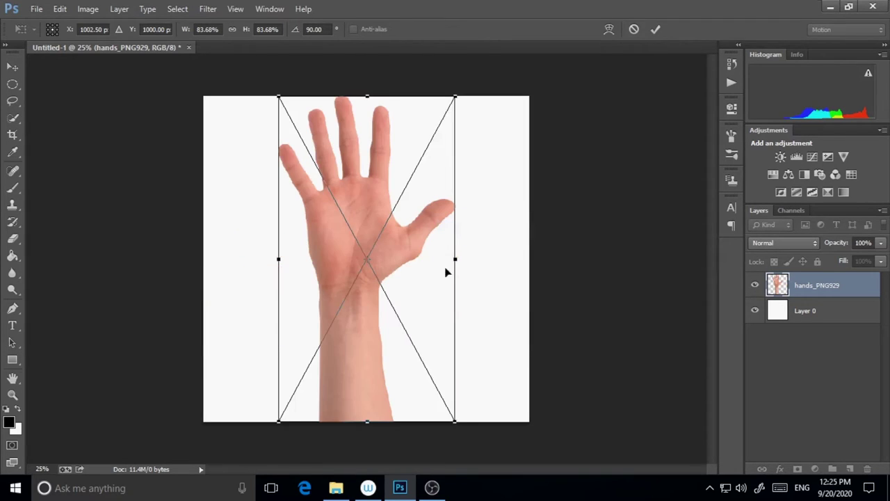
{"action": "left_click_drag", "start_coordinate": [361, 331], "coordinate": [358, 415]}
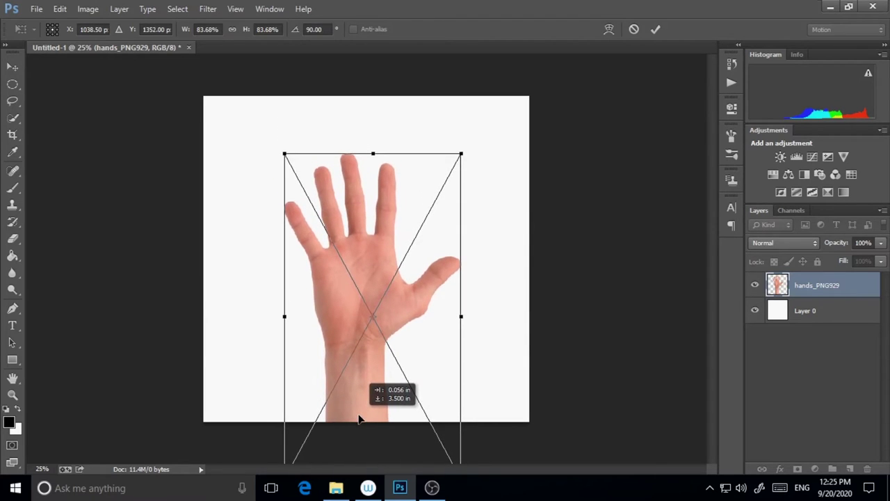
{"action": "left_click", "coordinate": [12, 272]}
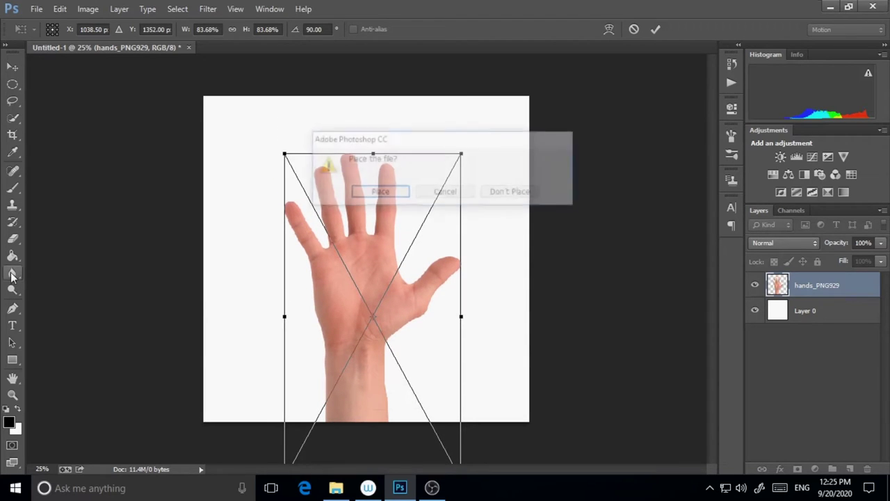
{"action": "left_click", "coordinate": [396, 196]}
{"action": "left_click", "coordinate": [810, 315]}
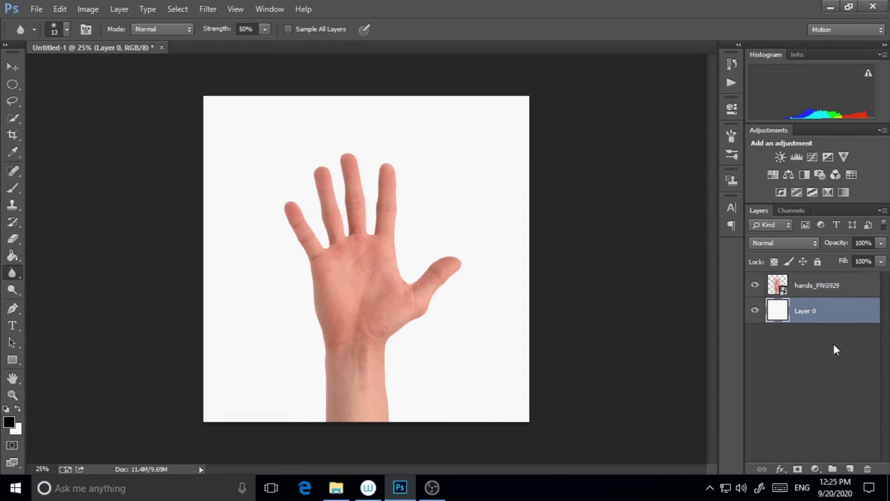
Add a new layer above Layer 0 and merge it into the hands_PNG929 layer
{"action": "left_click", "coordinate": [823, 293]}
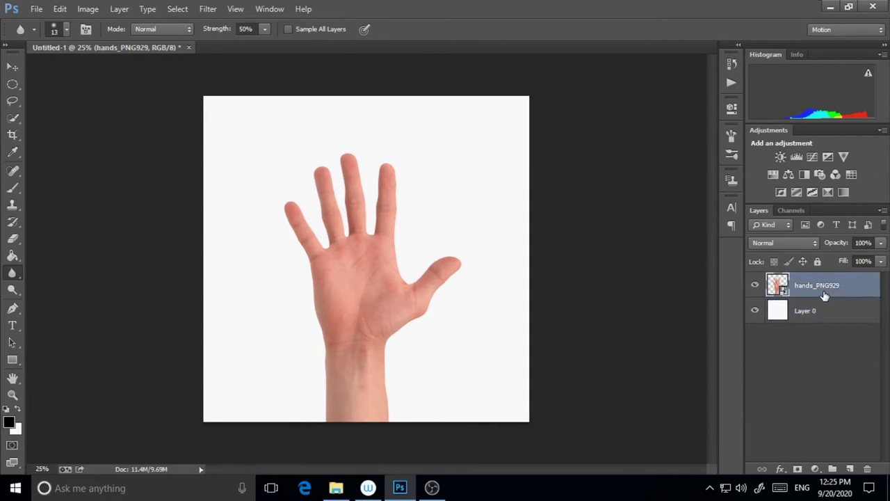
{"action": "left_click", "coordinate": [825, 312]}
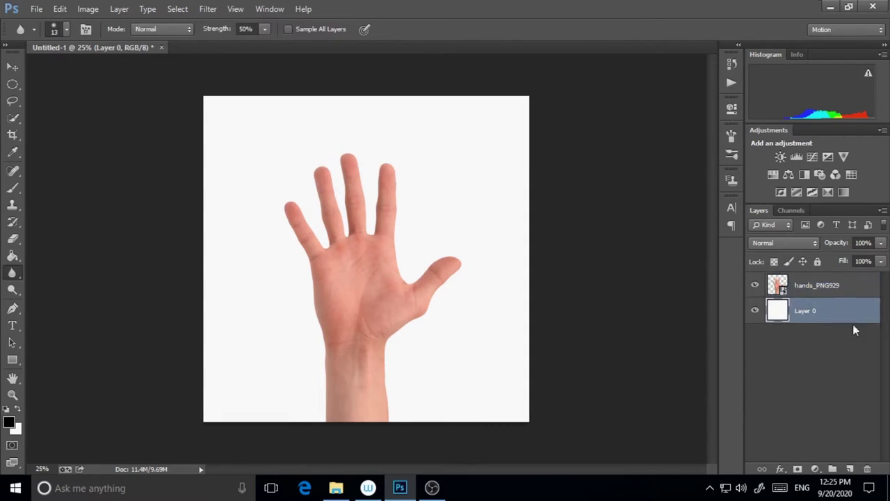
{"action": "left_click", "coordinate": [810, 291]}
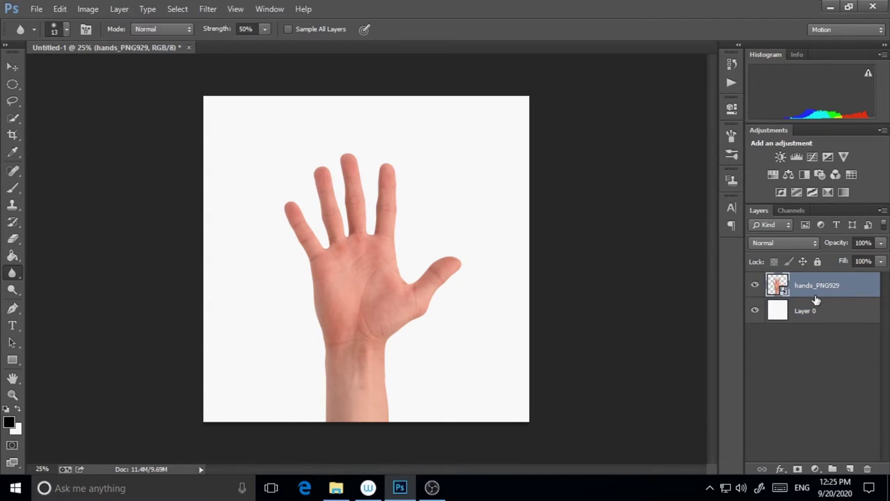
{"action": "left_click", "coordinate": [821, 322]}
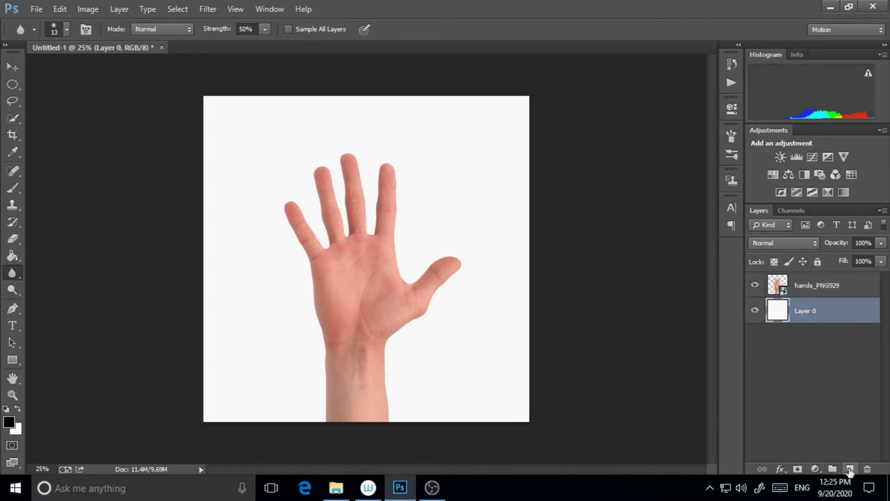
{"action": "left_click", "coordinate": [850, 469]}
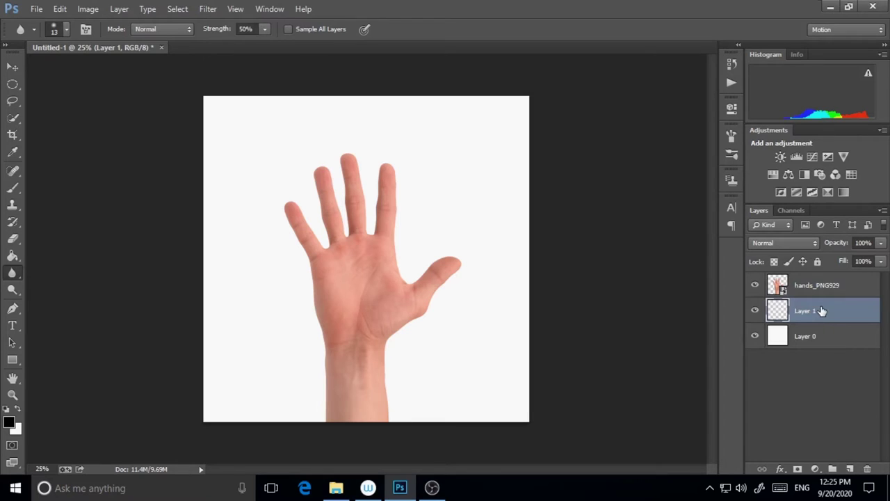
{"action": "left_click", "coordinate": [816, 294], "text": "shift"}
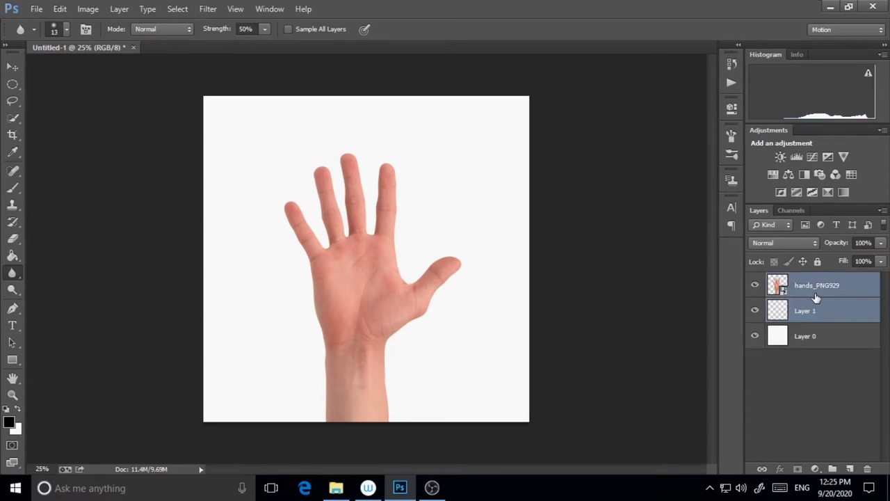
{"action": "right_click", "coordinate": [816, 298]}
{"action": "left_click", "coordinate": [702, 359]}
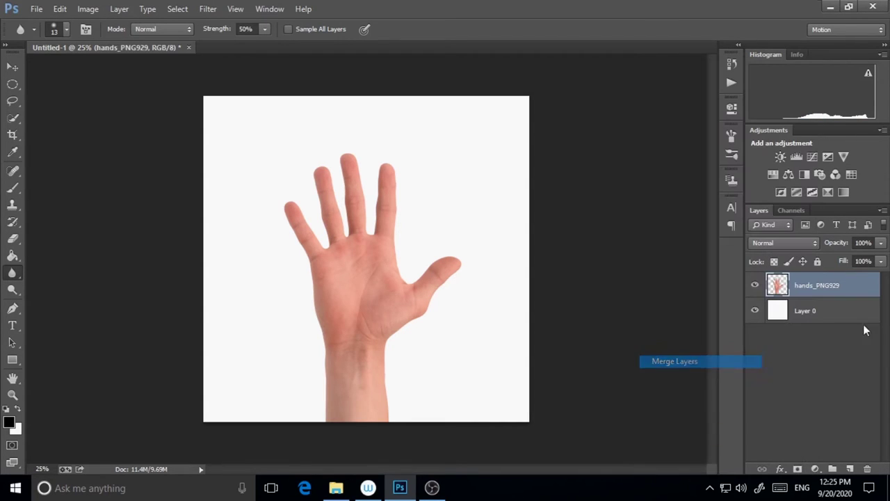
Rename the merged hand layer to HAND
{"action": "right_click", "coordinate": [830, 292]}
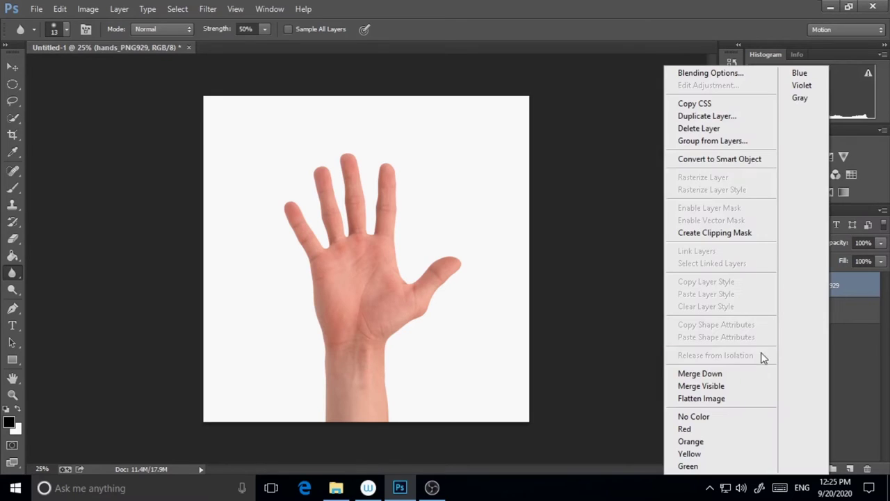
{"action": "left_click", "coordinate": [845, 296]}
{"action": "double_click", "coordinate": [829, 286]}
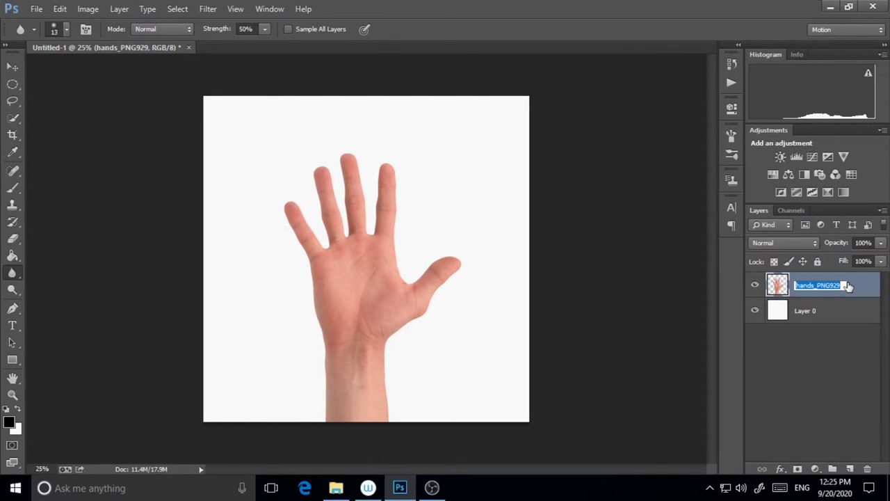
{"action": "type", "text": "HAND"}
{"action": "left_click", "coordinate": [808, 315]}
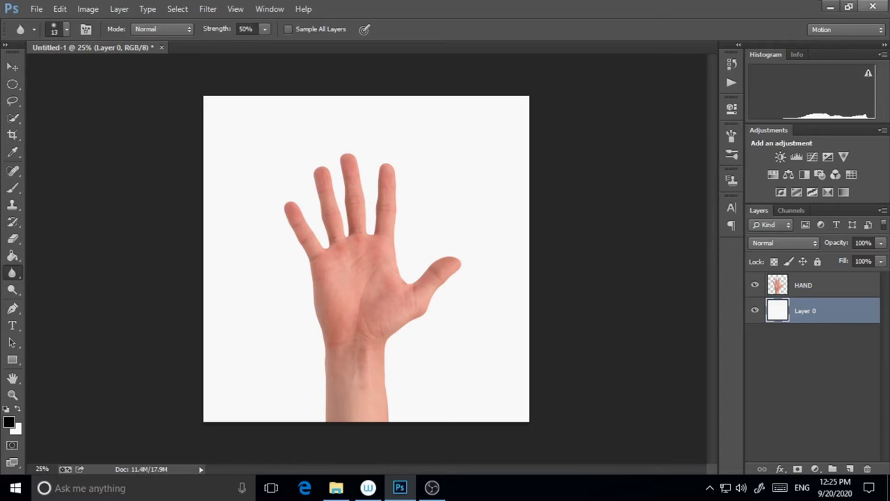
{"action": "left_click", "coordinate": [12, 255]}
Fill Layer 0 with solid black and rename it BACKGROUND
{"action": "left_click", "coordinate": [249, 363]}
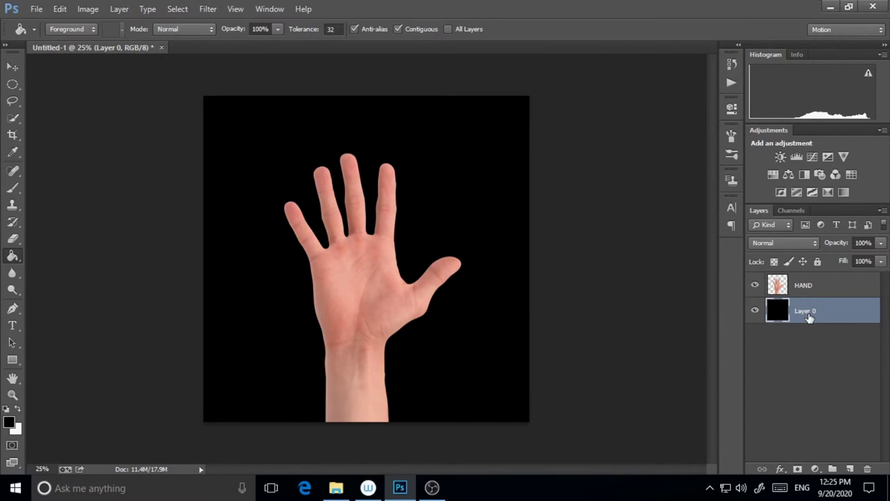
{"action": "double_click", "coordinate": [808, 313]}
{"action": "type", "text": "bAC"}
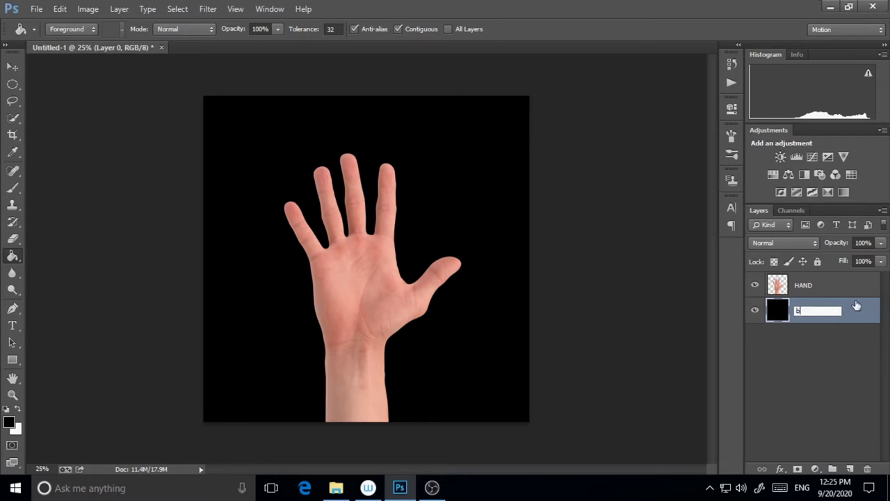
{"action": "type", "text": "KGROU"}
{"action": "type", "text": "ND"}
{"action": "left_click", "coordinate": [815, 354]}
{"action": "left_click", "coordinate": [805, 291]}
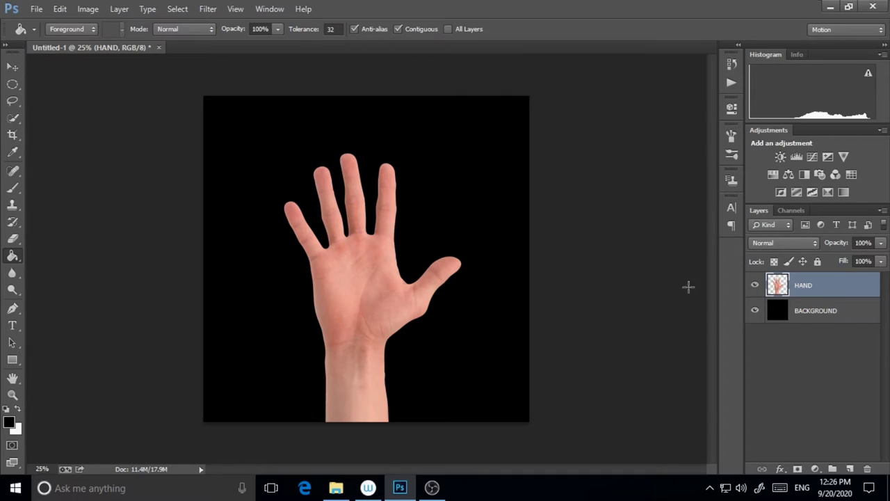
Load the HAND layer's outline as a selection
{"action": "left_click", "coordinate": [12, 206]}
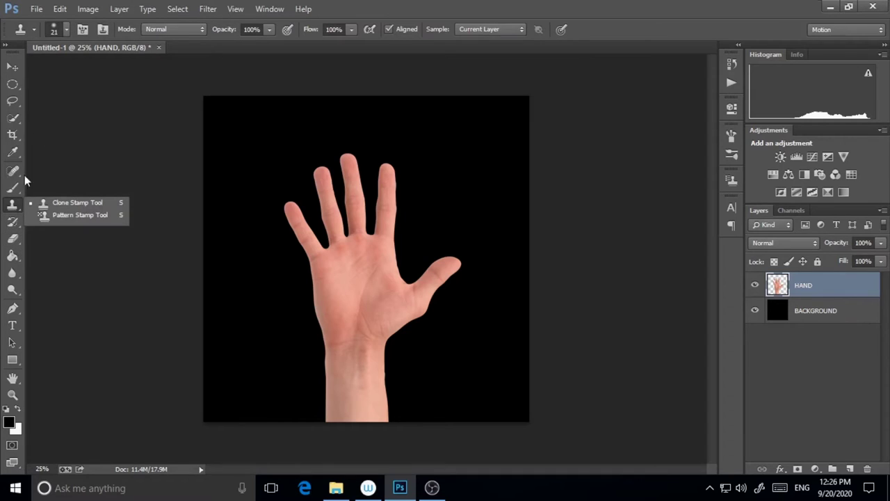
{"action": "left_click", "coordinate": [856, 280]}
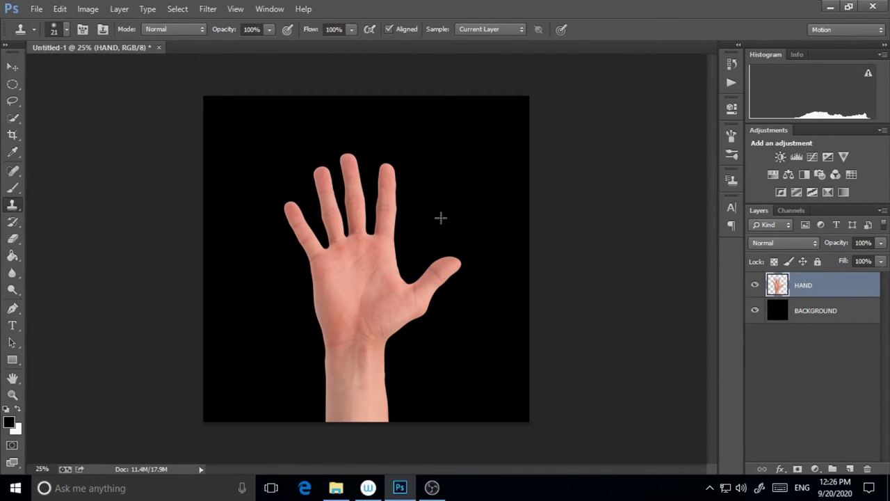
{"action": "left_click", "coordinate": [177, 8]}
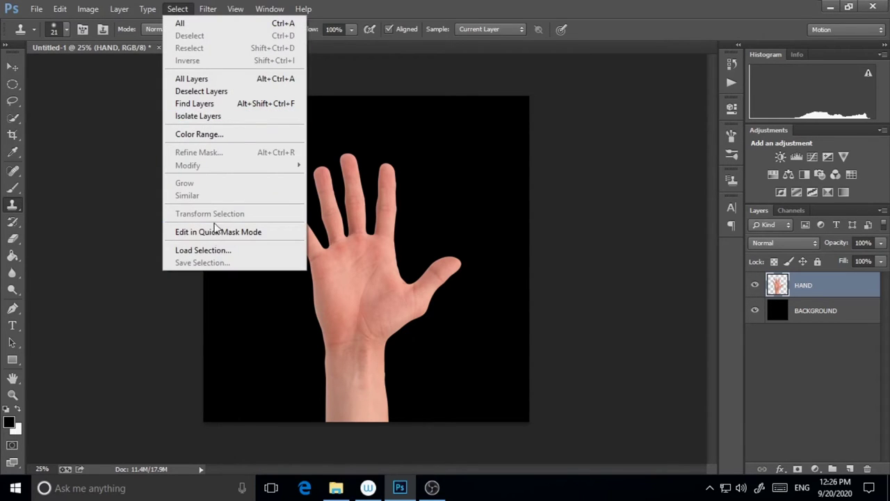
{"action": "left_click", "coordinate": [203, 250]}
{"action": "left_click", "coordinate": [536, 130]}
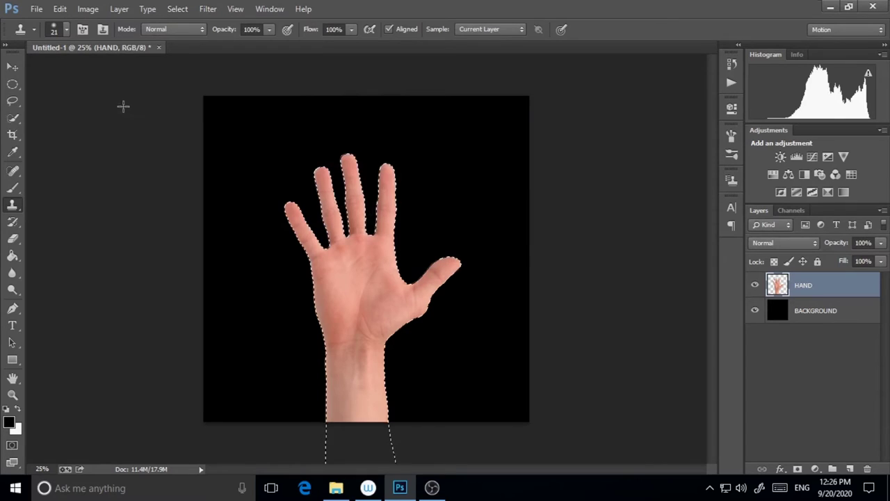
Try Puppet Warp on the hand, cancel it, and reselect the HAND layer
{"action": "left_click", "coordinate": [61, 10]}
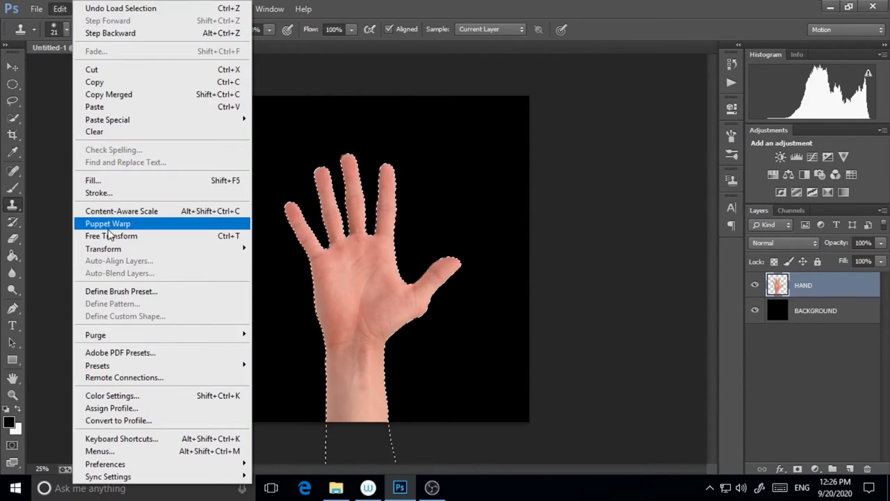
{"action": "left_click", "coordinate": [108, 227]}
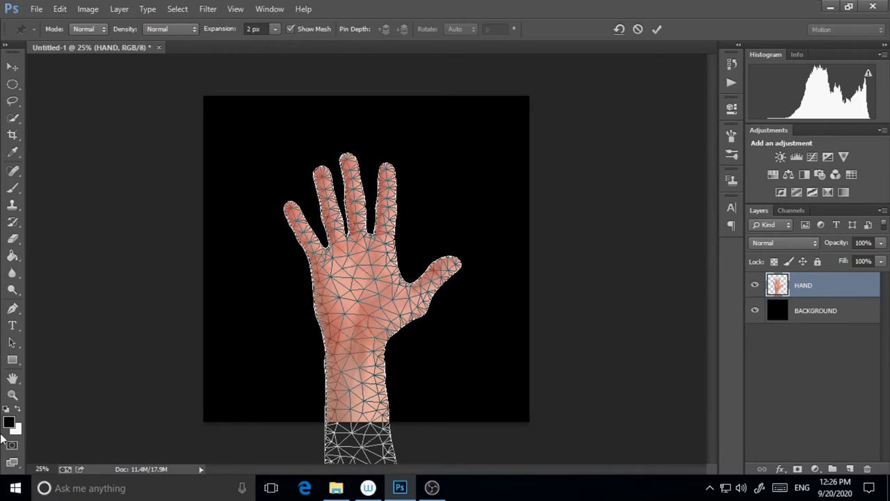
{"action": "left_click", "coordinate": [13, 394]}
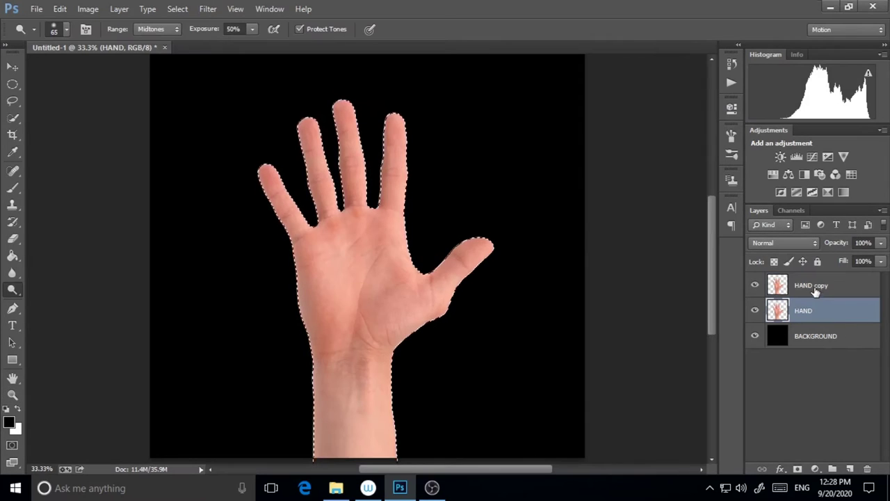
{"action": "left_click", "coordinate": [813, 287]}
{"action": "left_click", "coordinate": [810, 311]}
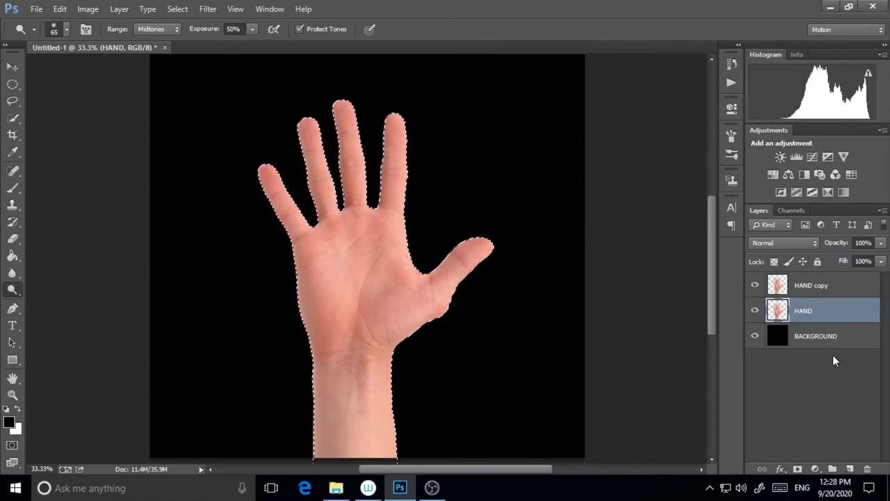
Start a Puppet Warp on the HAND copy layer
{"action": "left_click", "coordinate": [811, 285]}
{"action": "left_click", "coordinate": [815, 317]}
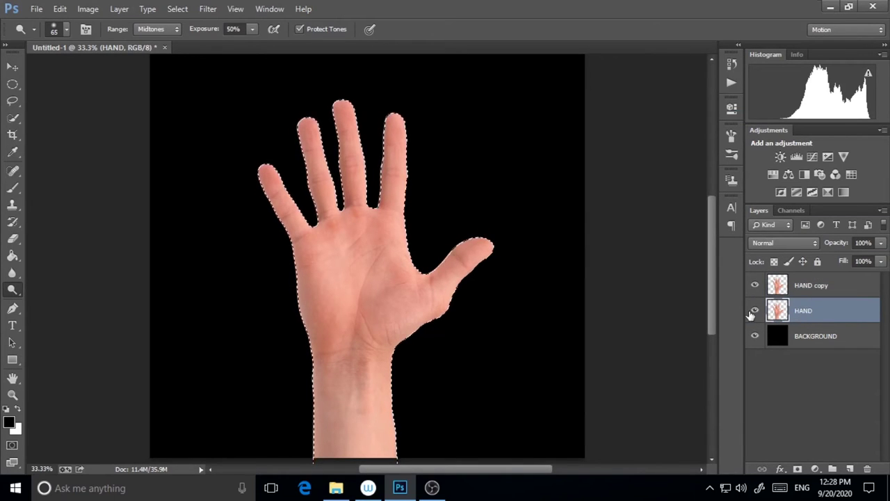
{"action": "left_click", "coordinate": [811, 286]}
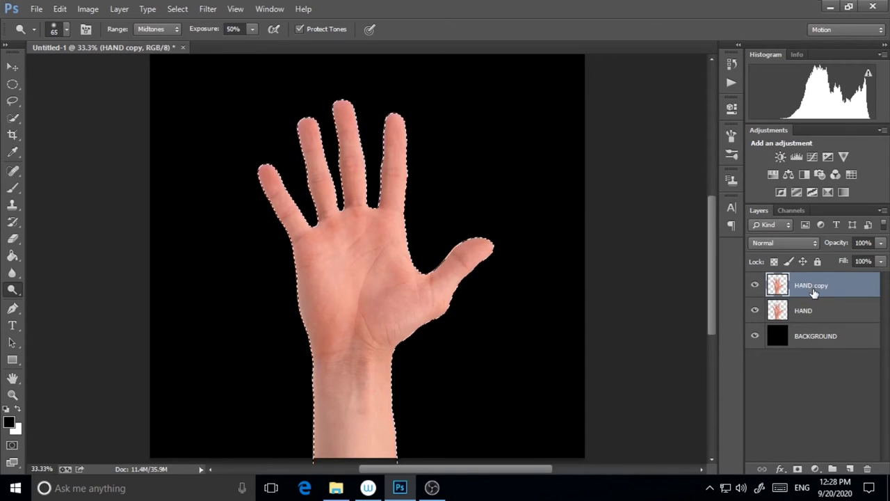
{"action": "left_click", "coordinate": [59, 9]}
{"action": "left_click", "coordinate": [105, 224]}
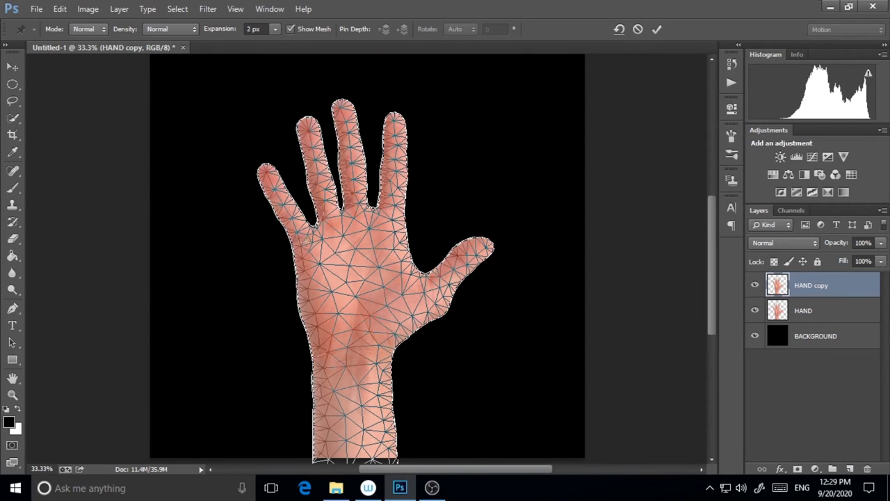
Pin the palm and wrist, then drag the palm pins right to bend the fingers sideways
{"action": "left_click", "coordinate": [305, 242]}
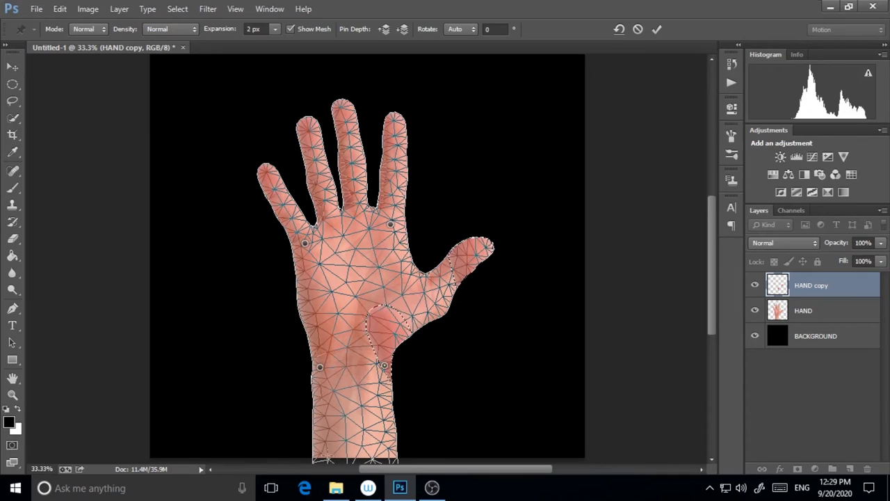
{"action": "left_click", "coordinate": [387, 448]}
{"action": "left_click_drag", "start_coordinate": [391, 225], "coordinate": [410, 226]}
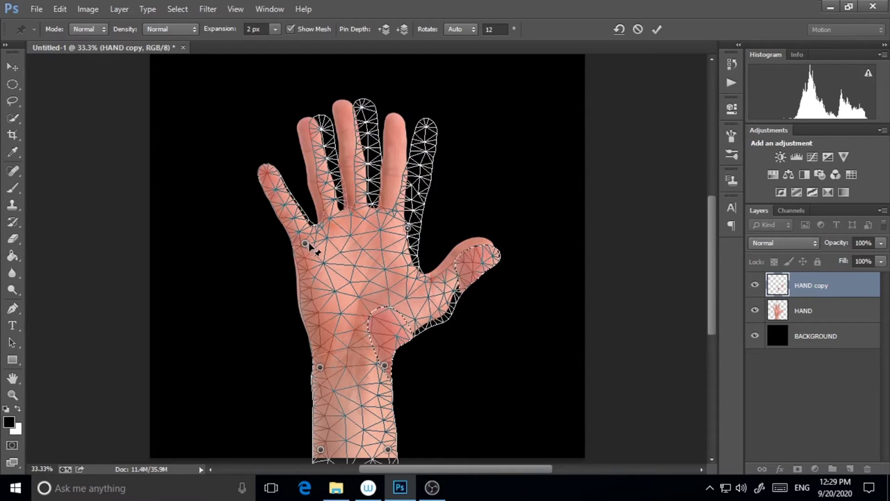
{"action": "left_click_drag", "start_coordinate": [305, 243], "coordinate": [314, 242]}
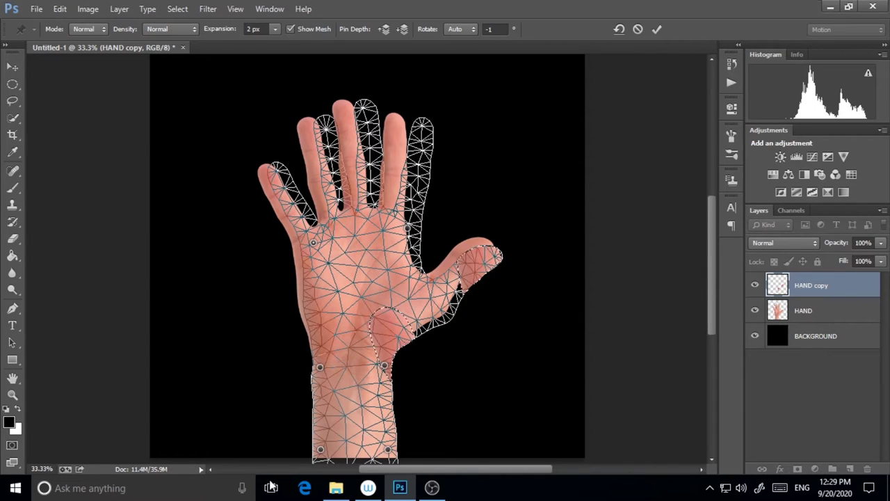
{"action": "left_click", "coordinate": [13, 255]}
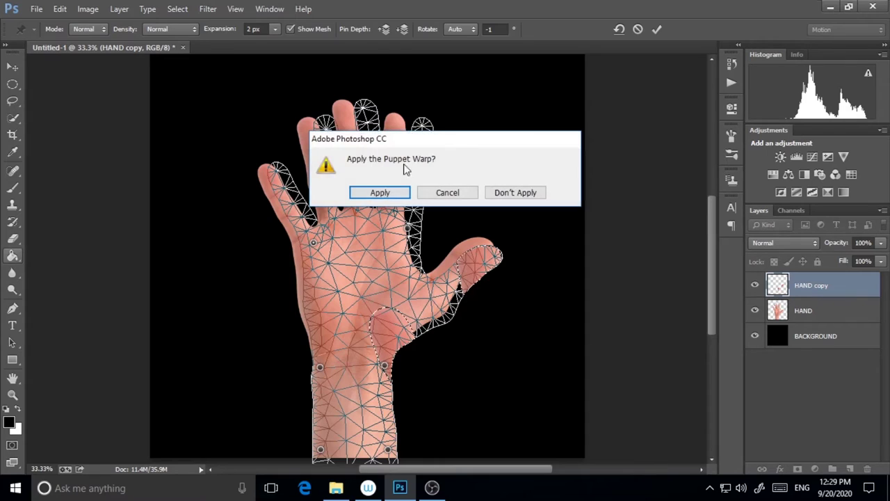
Apply the puppet warp, hide the original HAND layer, and deselect
{"action": "left_click", "coordinate": [378, 189]}
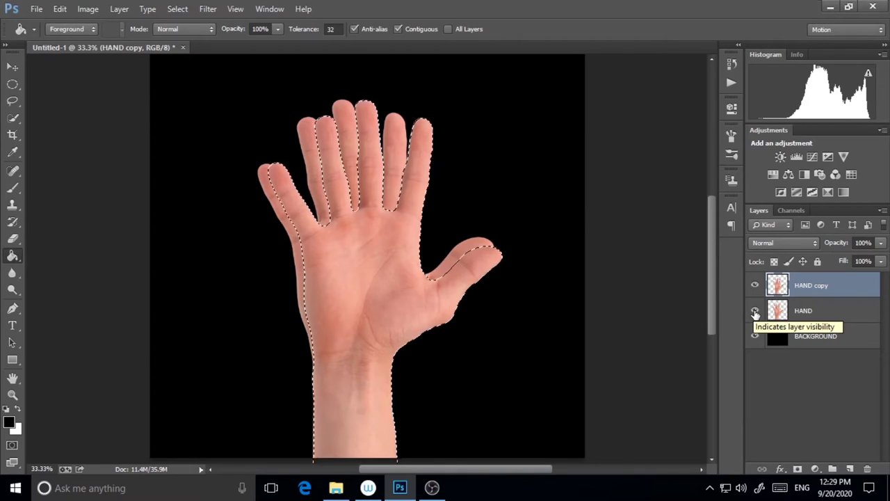
{"action": "left_click", "coordinate": [754, 310]}
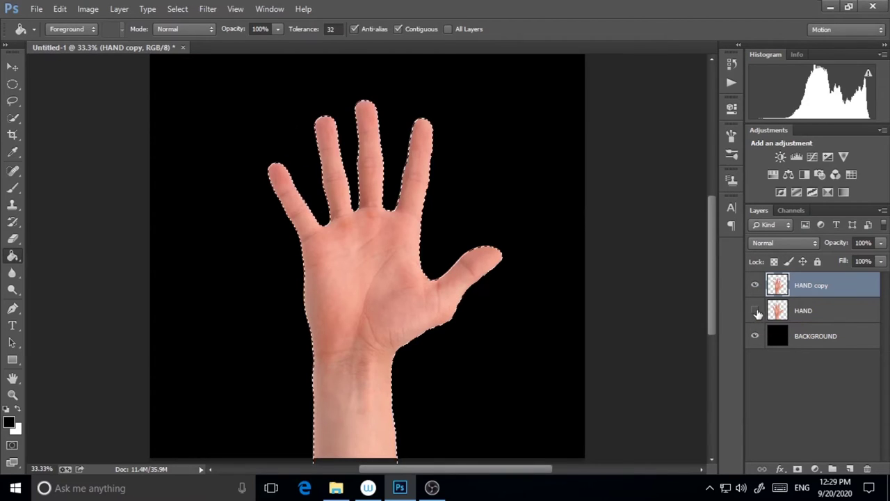
{"action": "left_click", "coordinate": [177, 8]}
{"action": "left_click", "coordinate": [189, 36]}
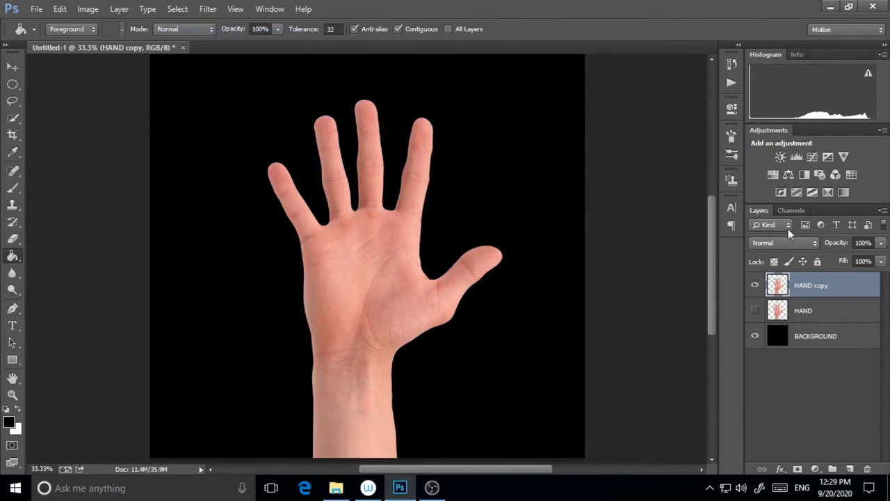
Duplicate HAND copy as HAND copy 2 and hide HAND copy
{"action": "right_click", "coordinate": [815, 291]}
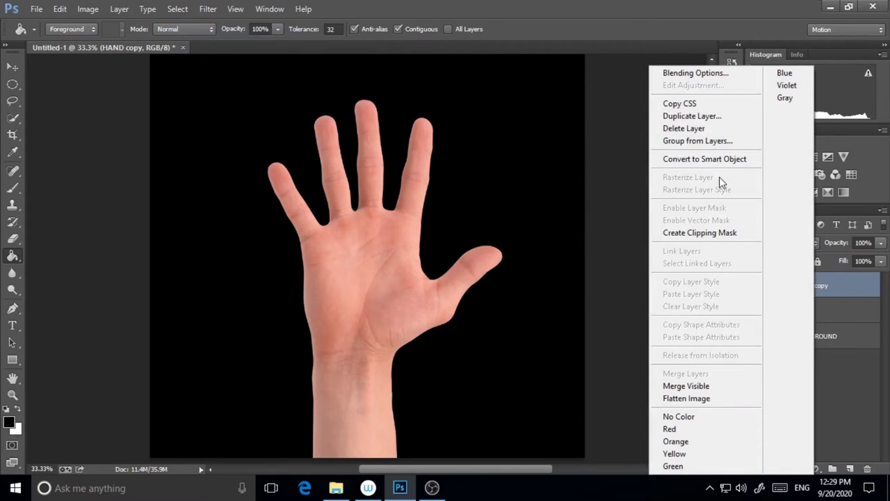
{"action": "left_click", "coordinate": [695, 118]}
{"action": "left_click", "coordinate": [562, 146]}
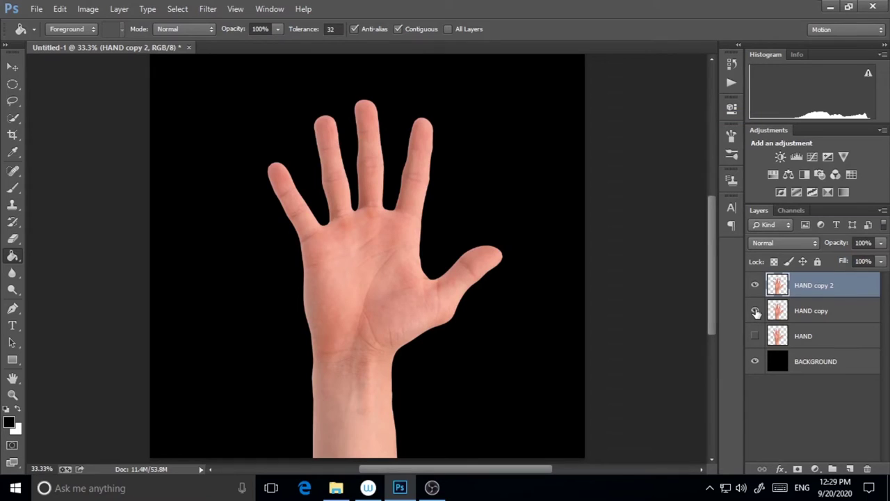
{"action": "left_click", "coordinate": [754, 311]}
Load HAND copy 2's outline as a selection and start a Puppet Warp on it
{"action": "left_click", "coordinate": [178, 9]}
{"action": "left_click", "coordinate": [219, 251]}
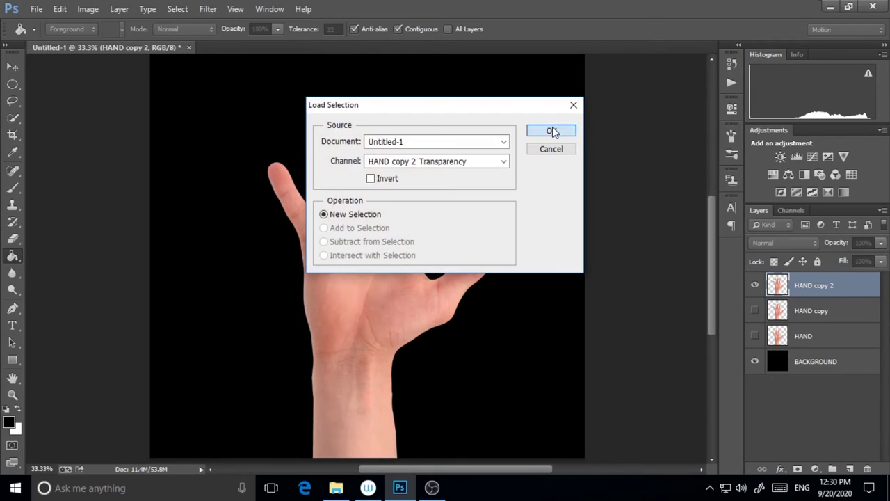
{"action": "left_click", "coordinate": [550, 130]}
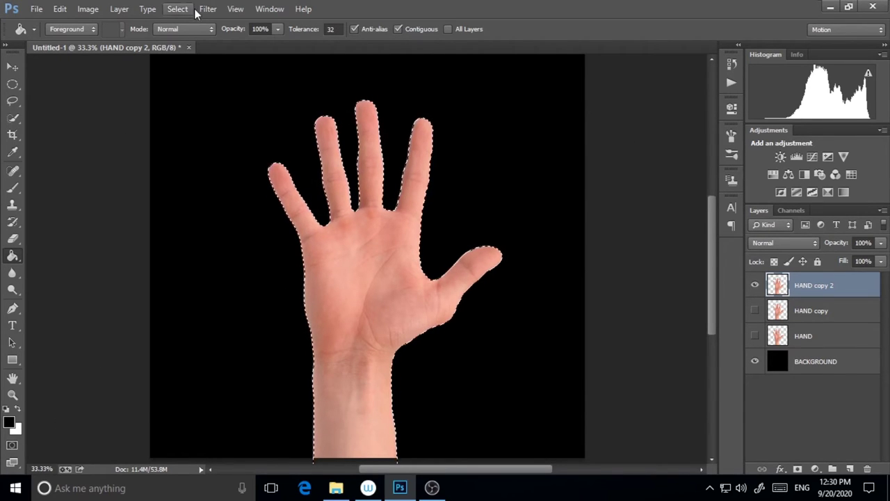
{"action": "left_click", "coordinate": [60, 8]}
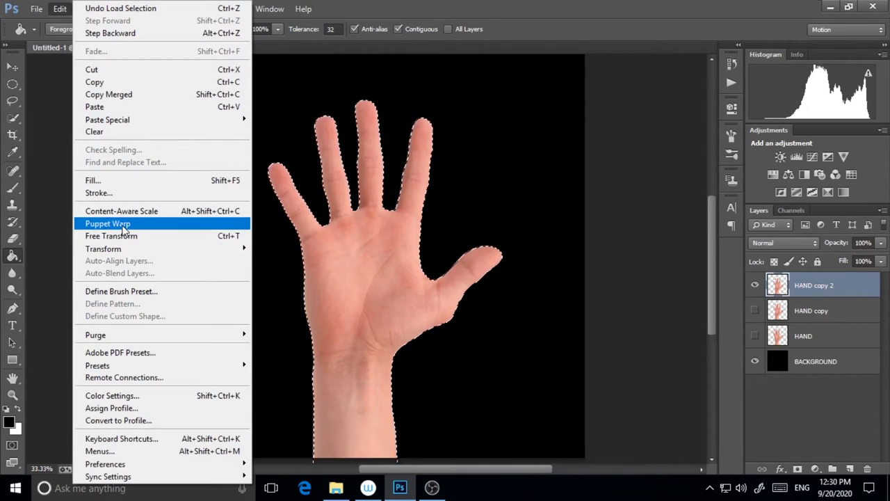
{"action": "left_click", "coordinate": [108, 223]}
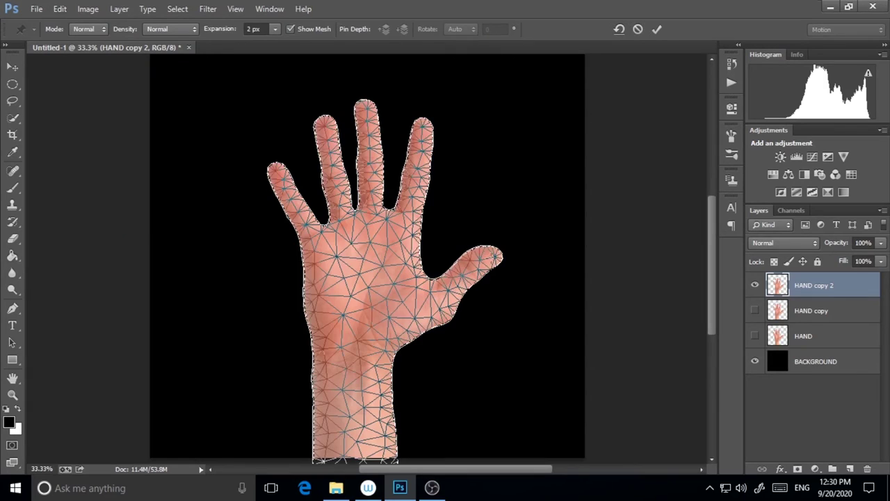
Pin the lower palm and thumb, drag them left to lean the fingers, and apply the warp
{"action": "left_click", "coordinate": [316, 242]}
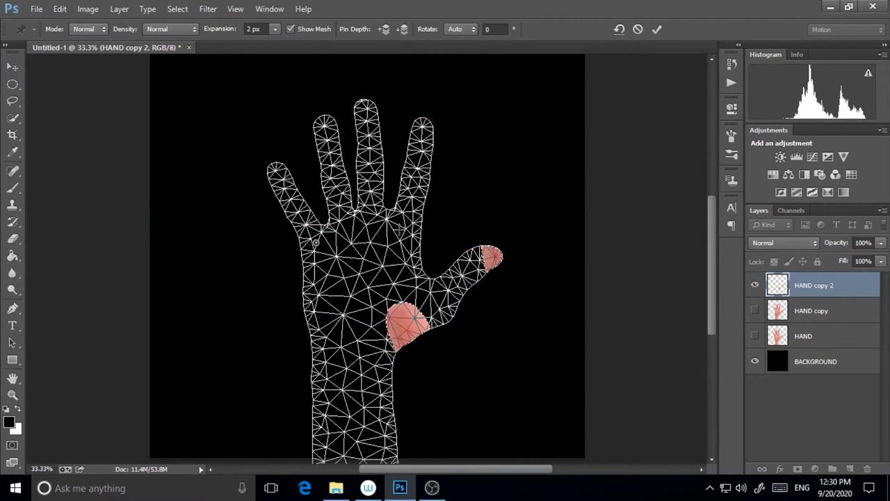
{"action": "left_click", "coordinate": [397, 226]}
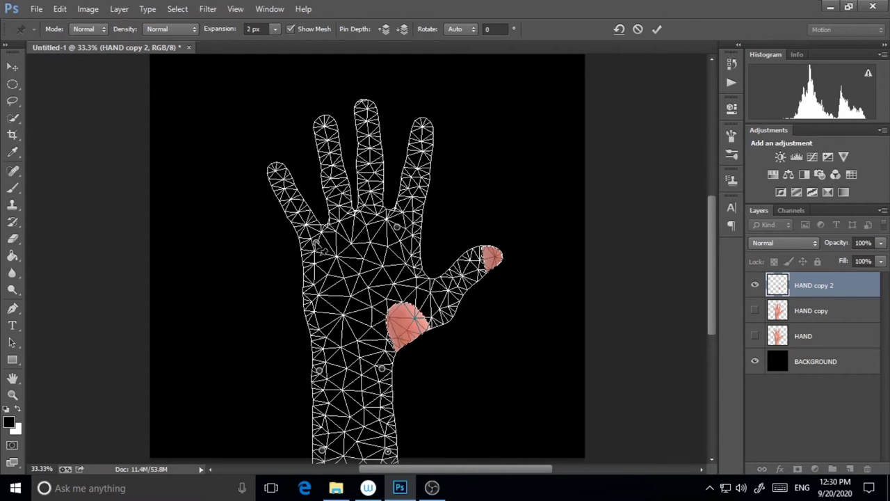
{"action": "left_click_drag", "start_coordinate": [318, 247], "coordinate": [306, 249]}
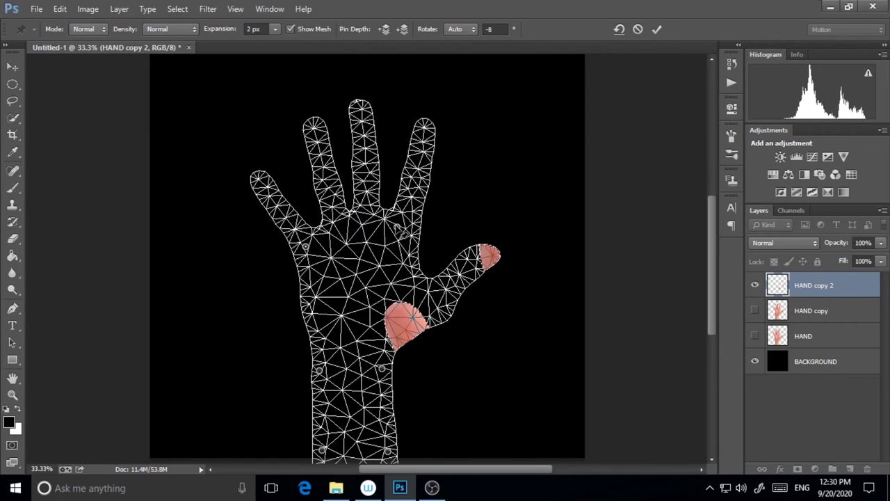
{"action": "left_click_drag", "start_coordinate": [396, 227], "coordinate": [386, 226]}
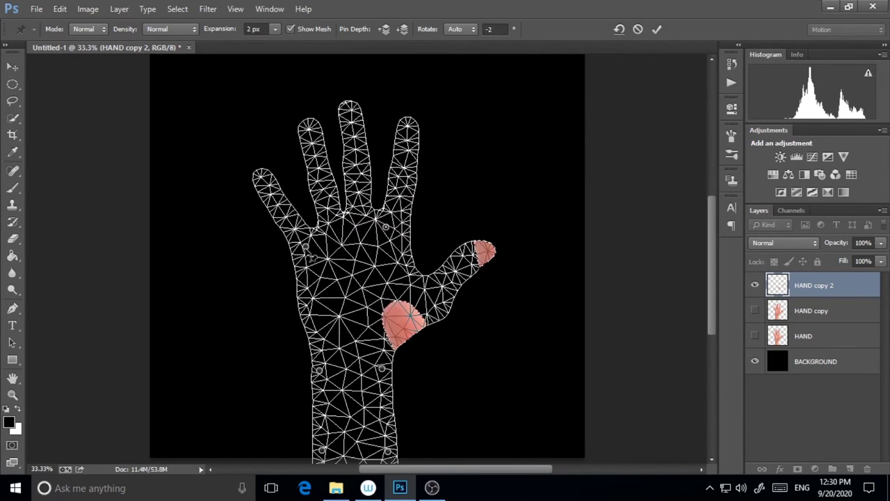
{"action": "left_click_drag", "start_coordinate": [310, 255], "coordinate": [306, 255]}
{"action": "left_click", "coordinate": [11, 327]}
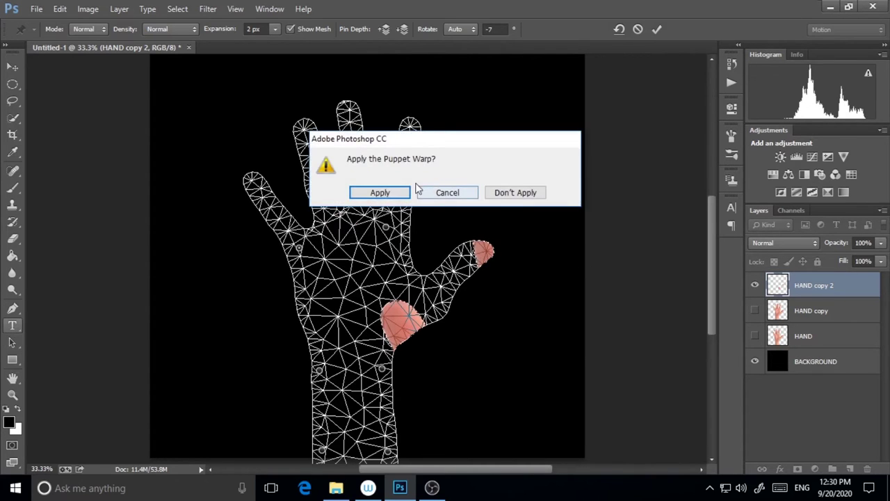
{"action": "left_click", "coordinate": [378, 193]}
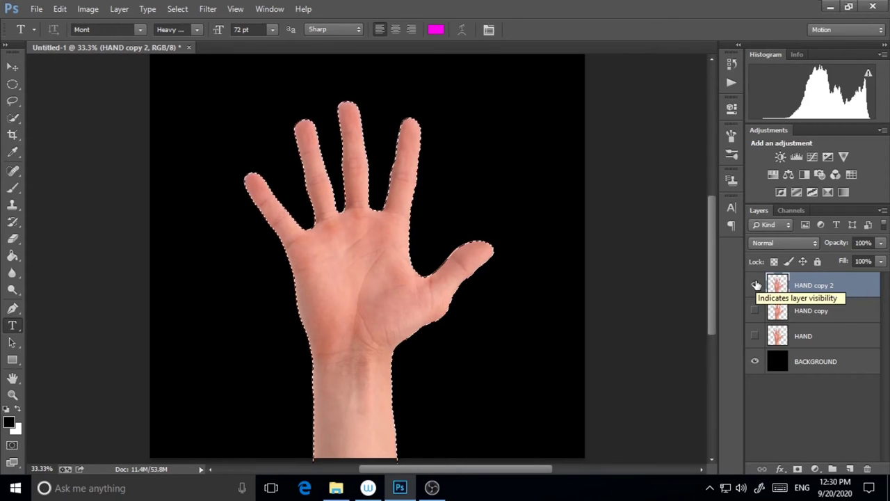
Deselect, duplicate HAND copy 2 as HAND copy 3, and hide HAND copy 2
{"action": "left_click", "coordinate": [178, 9]}
{"action": "left_click", "coordinate": [190, 35]}
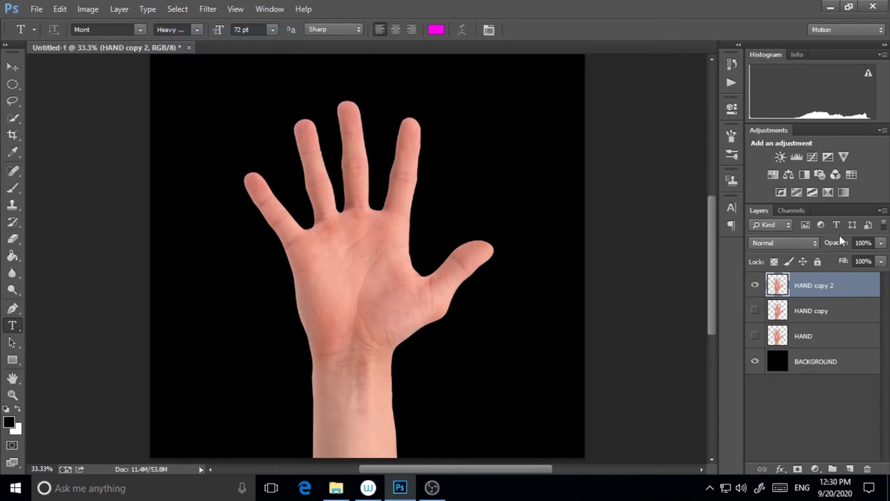
{"action": "right_click", "coordinate": [819, 288]}
{"action": "left_click", "coordinate": [689, 113]}
{"action": "left_click", "coordinate": [560, 146]}
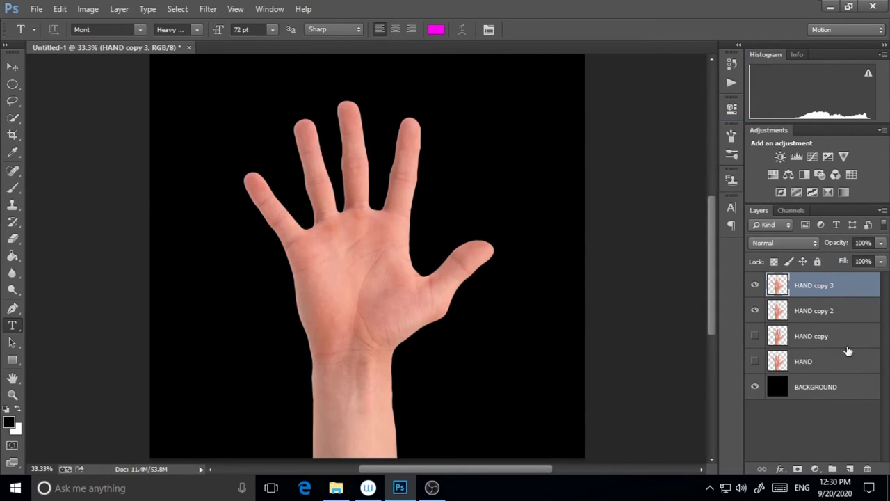
{"action": "left_click", "coordinate": [754, 311]}
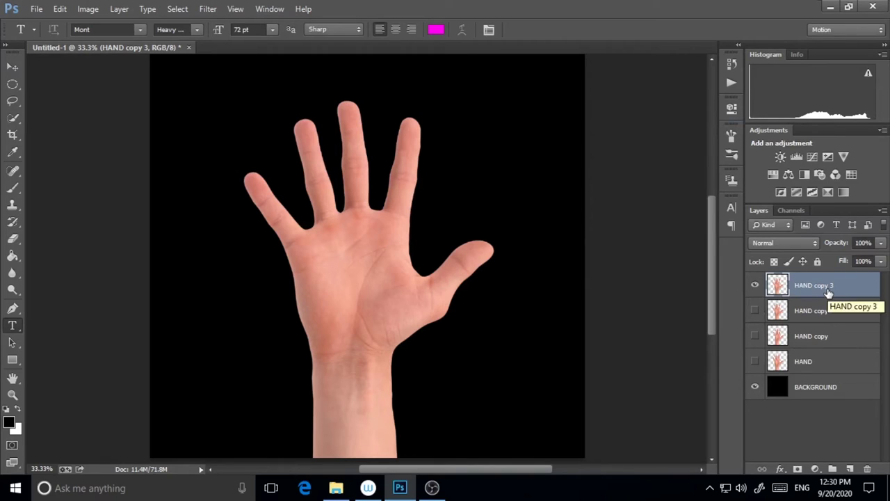
Load HAND copy 3's outline as a selection and start a Puppet Warp on it
{"action": "left_click", "coordinate": [187, 11]}
{"action": "left_click", "coordinate": [192, 250]}
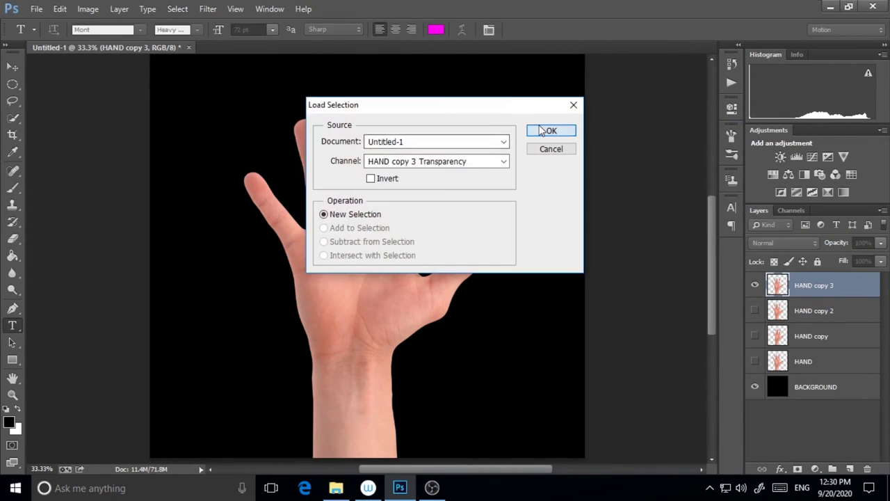
{"action": "left_click", "coordinate": [542, 131]}
{"action": "left_click", "coordinate": [60, 9]}
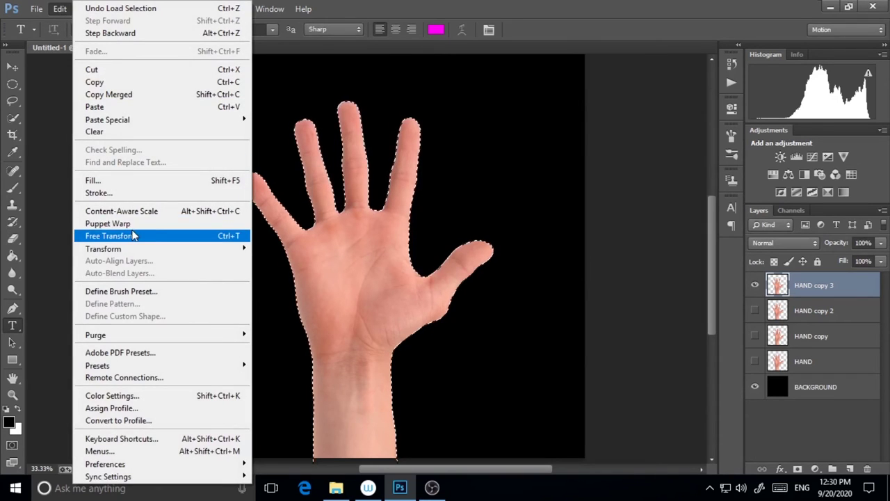
{"action": "left_click", "coordinate": [118, 223]}
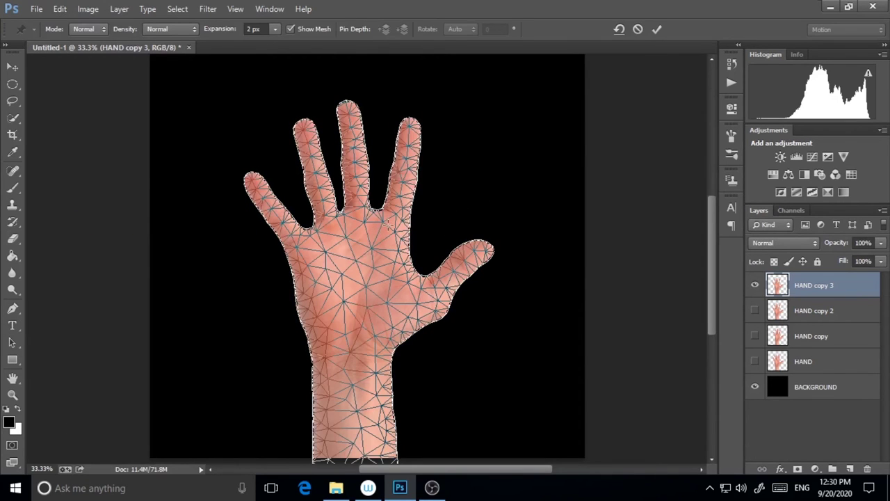
Pin the hand at thumb, palm and base, then drag the upper pin so the fingers lean right
{"action": "left_click", "coordinate": [389, 225]}
{"action": "left_click", "coordinate": [303, 241]}
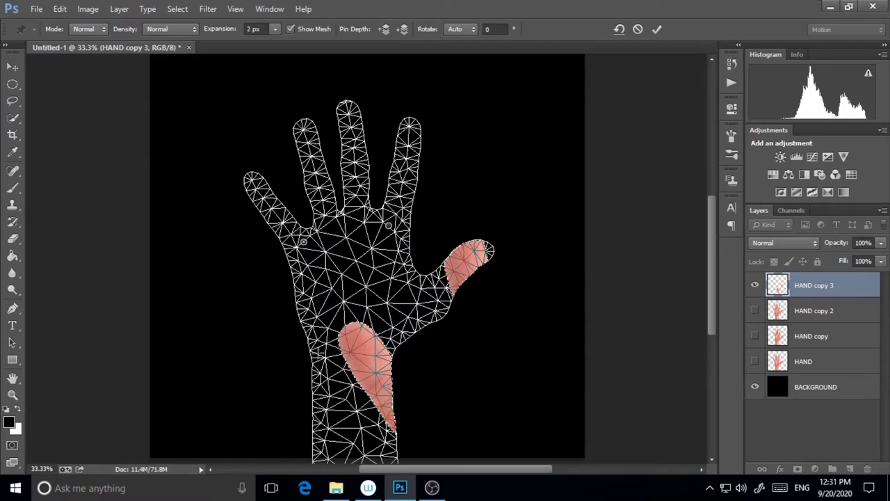
{"action": "left_click", "coordinate": [382, 360]}
{"action": "left_click_drag", "start_coordinate": [389, 224], "coordinate": [399, 227]}
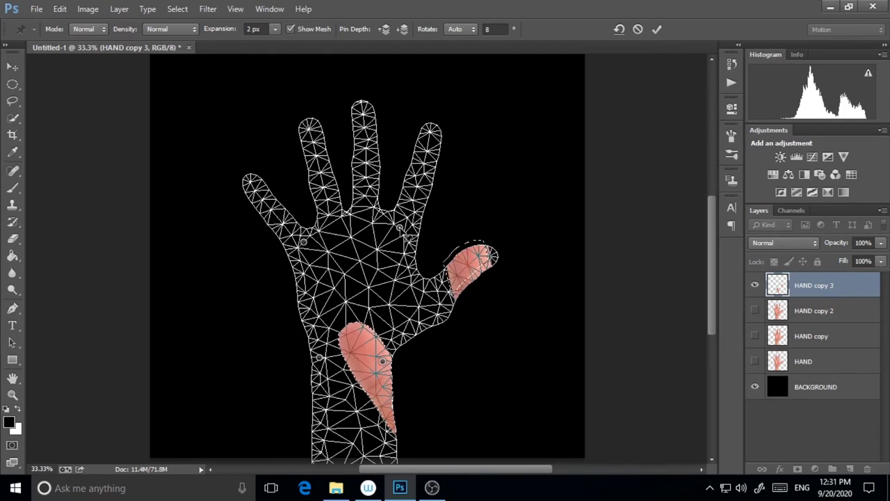
{"action": "left_click_drag", "start_coordinate": [306, 244], "coordinate": [313, 242]}
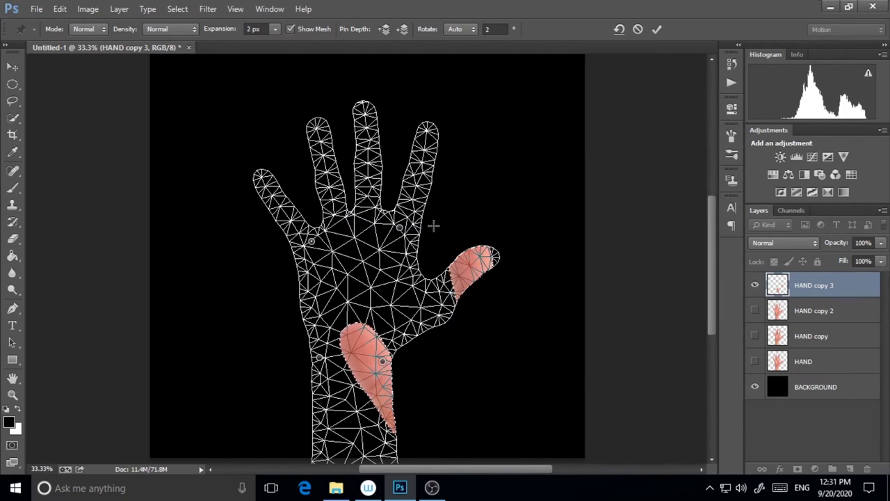
{"action": "left_click_drag", "start_coordinate": [399, 227], "coordinate": [403, 228]}
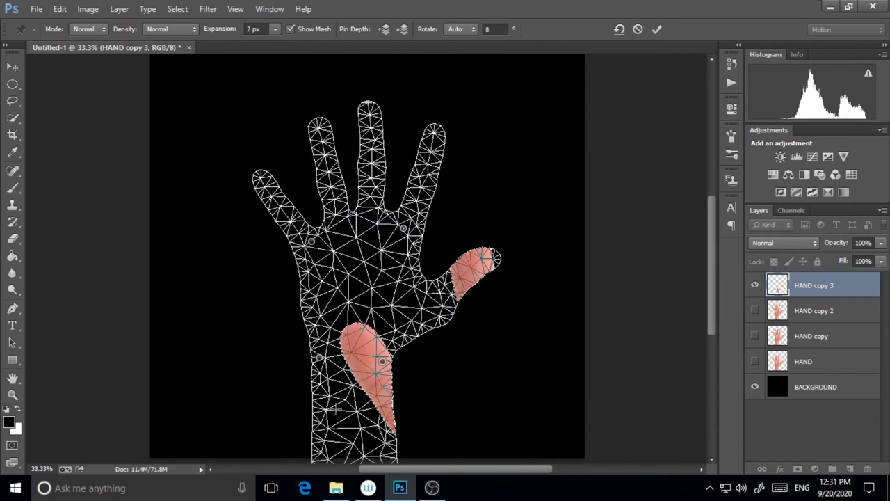
Apply the puppet warp and deselect the hand
{"action": "left_click", "coordinate": [12, 273]}
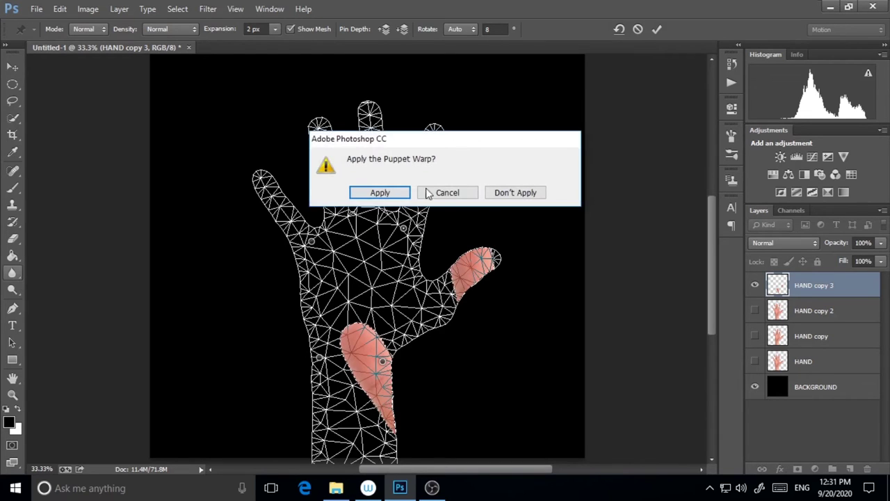
{"action": "left_click", "coordinate": [383, 193]}
{"action": "left_click", "coordinate": [178, 8]}
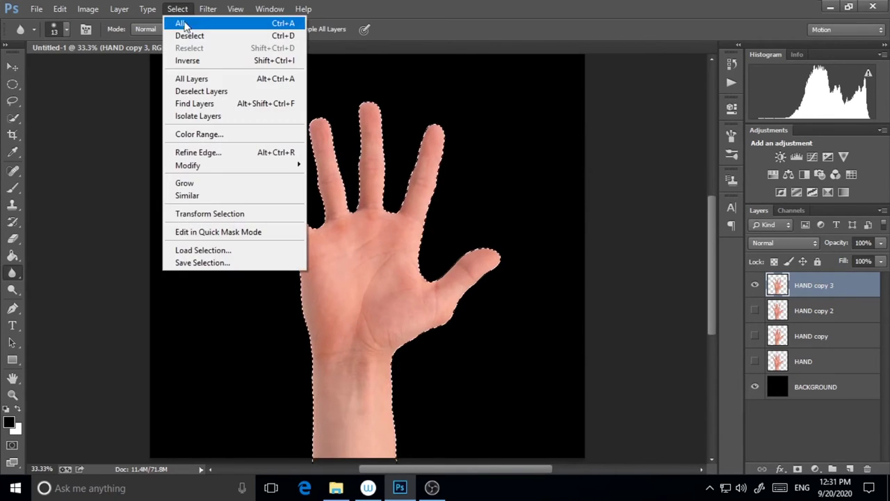
{"action": "left_click", "coordinate": [186, 34]}
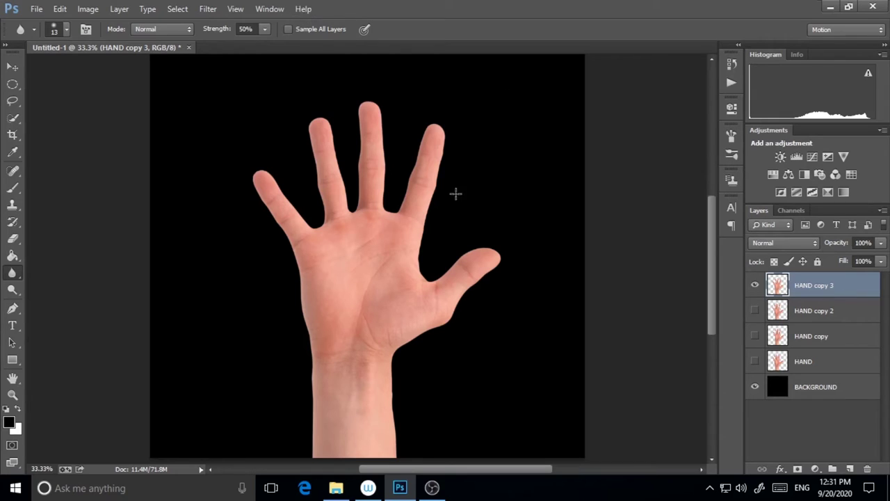
{"action": "left_click", "coordinate": [275, 9]}
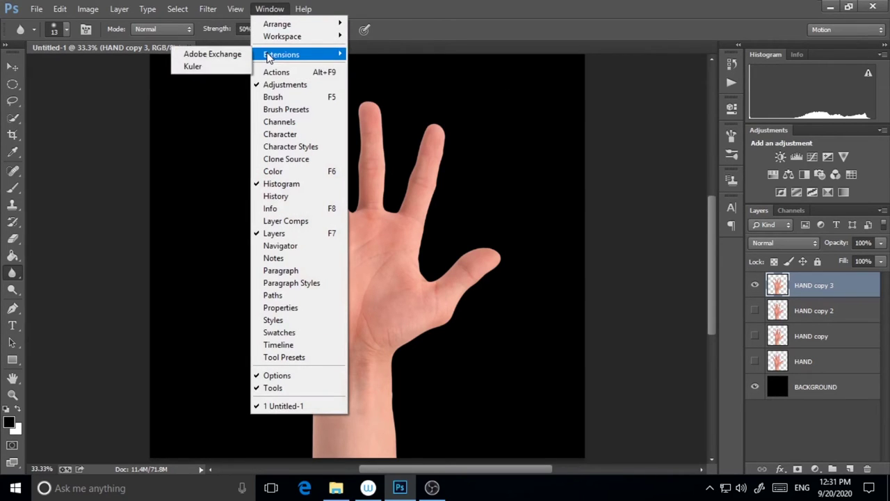
{"action": "mouse_move", "coordinate": [282, 36]}
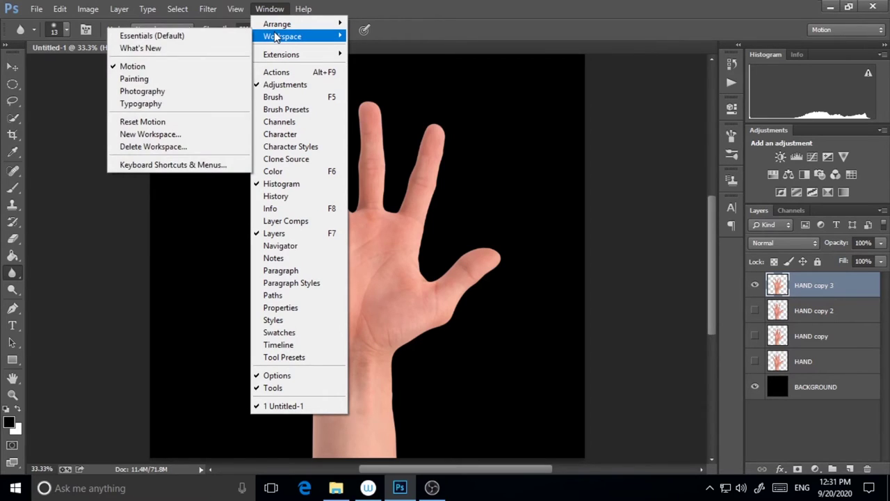
Create a frame animation in the Timeline and duplicate the first frame into a second
{"action": "left_click", "coordinate": [278, 344]}
{"action": "left_click", "coordinate": [417, 439]}
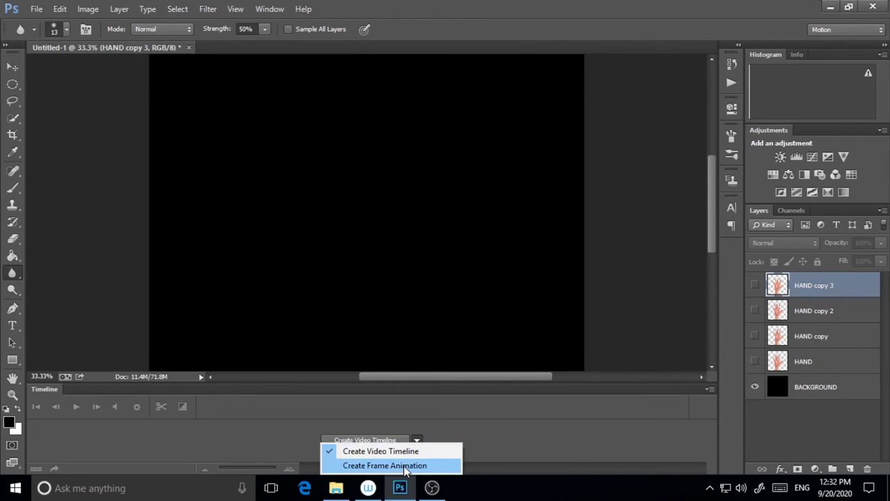
{"action": "left_click", "coordinate": [405, 465]}
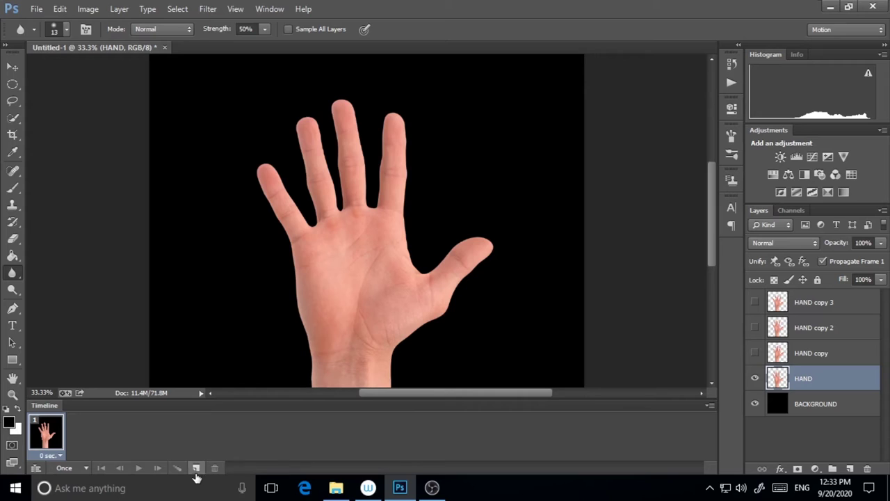
{"action": "left_click", "coordinate": [195, 469]}
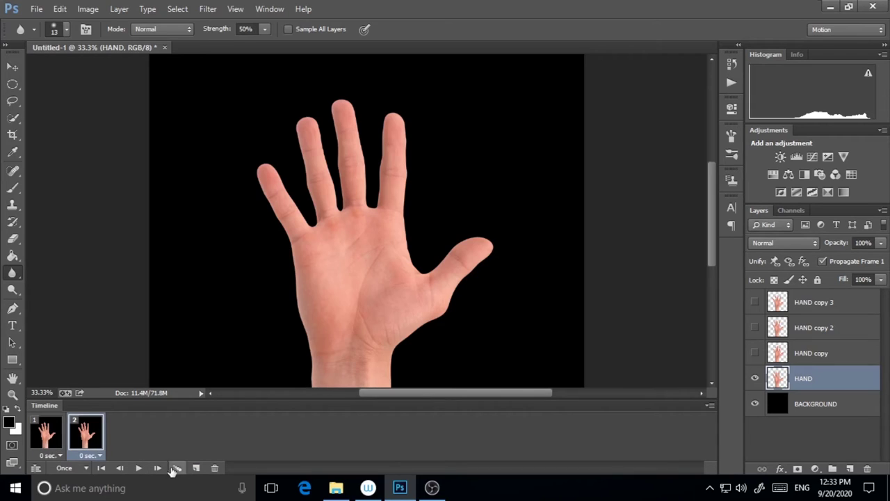
Add frames 3 and 4, and make frame 2 show HAND copy instead of HAND
{"action": "left_click", "coordinate": [196, 468]}
{"action": "left_click", "coordinate": [197, 469]}
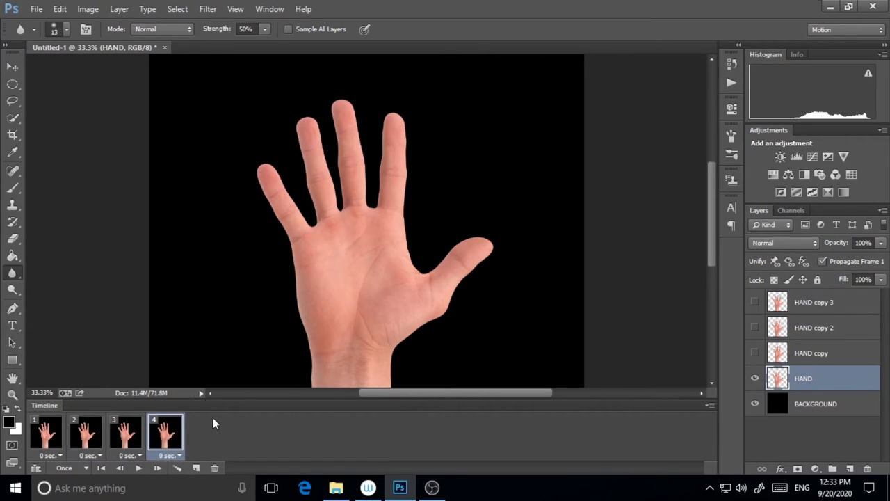
{"action": "left_click", "coordinate": [47, 438]}
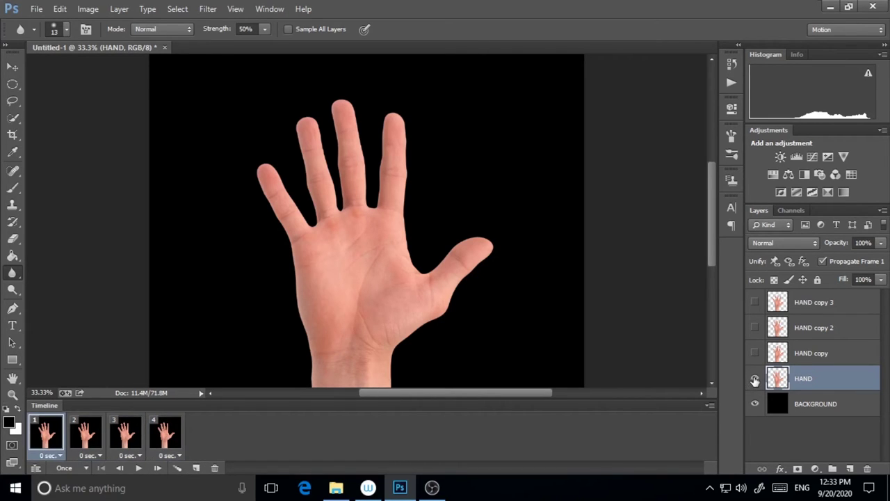
{"action": "left_click", "coordinate": [85, 436]}
{"action": "left_click", "coordinate": [755, 378]}
{"action": "left_click", "coordinate": [755, 352]}
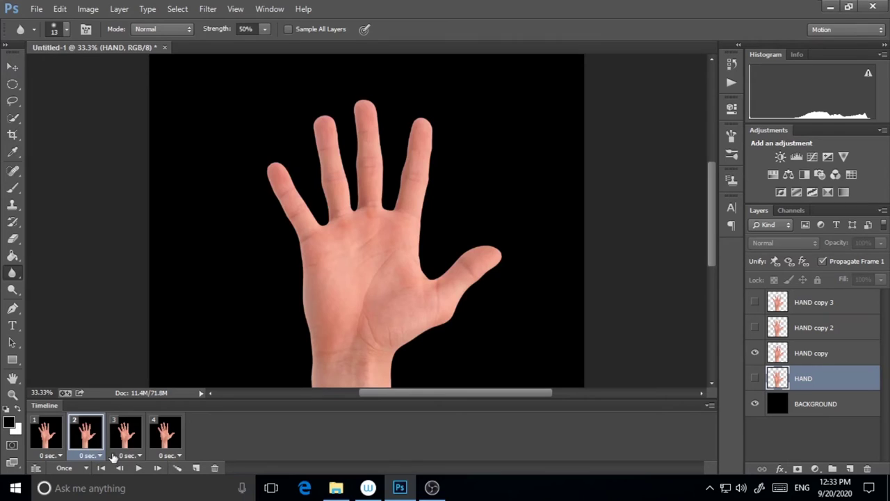
Make frame 3 show HAND copy 2 and frame 4 show HAND copy 3
{"action": "left_click", "coordinate": [125, 438]}
{"action": "left_click", "coordinate": [755, 378]}
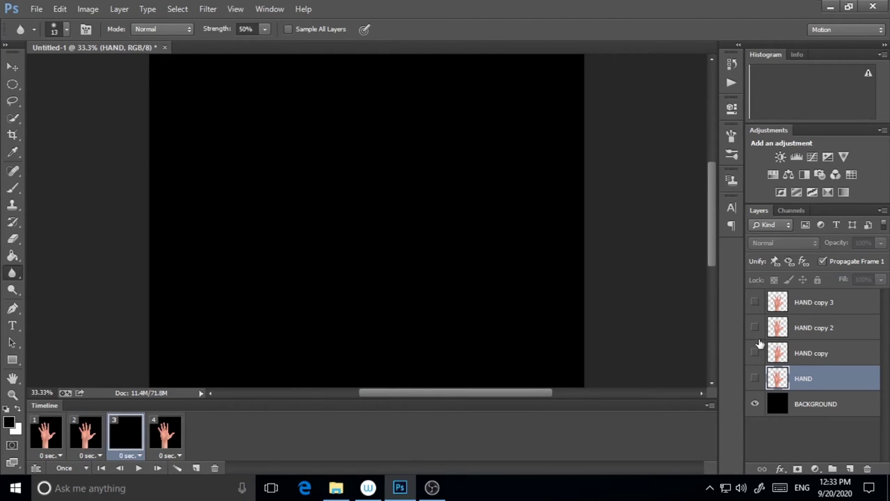
{"action": "left_click", "coordinate": [755, 327]}
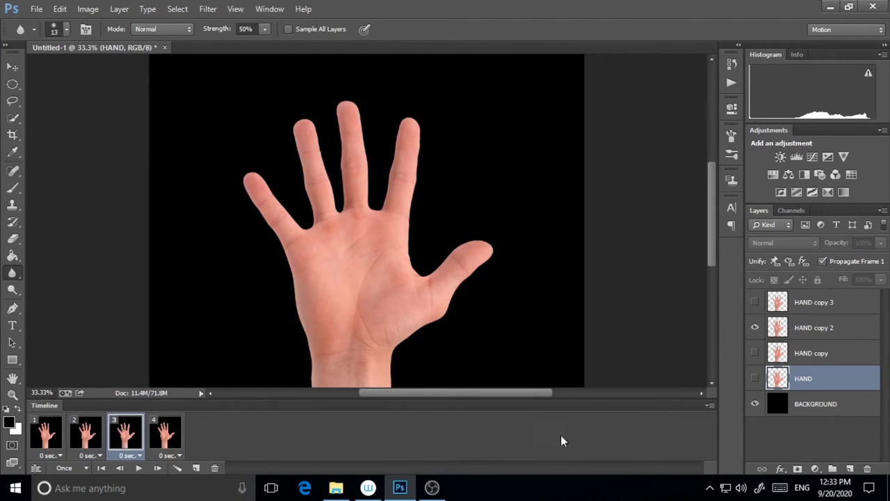
{"action": "left_click", "coordinate": [167, 435]}
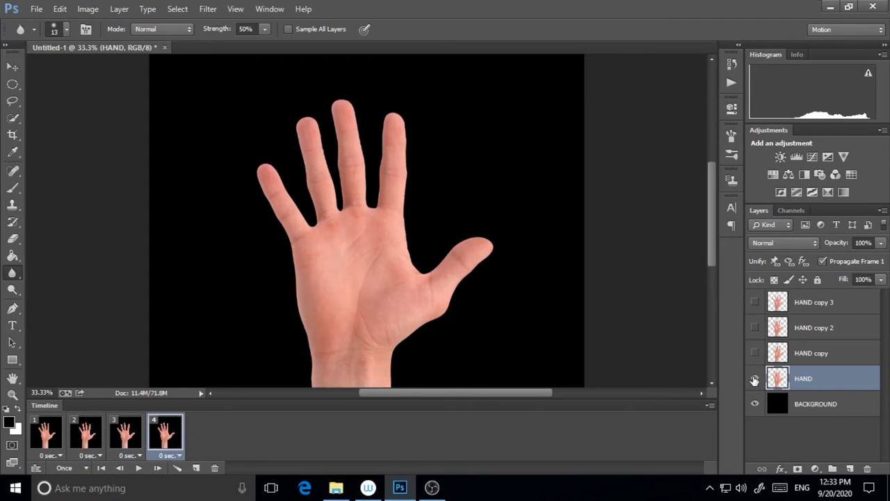
{"action": "left_click", "coordinate": [755, 327]}
{"action": "left_click", "coordinate": [755, 302]}
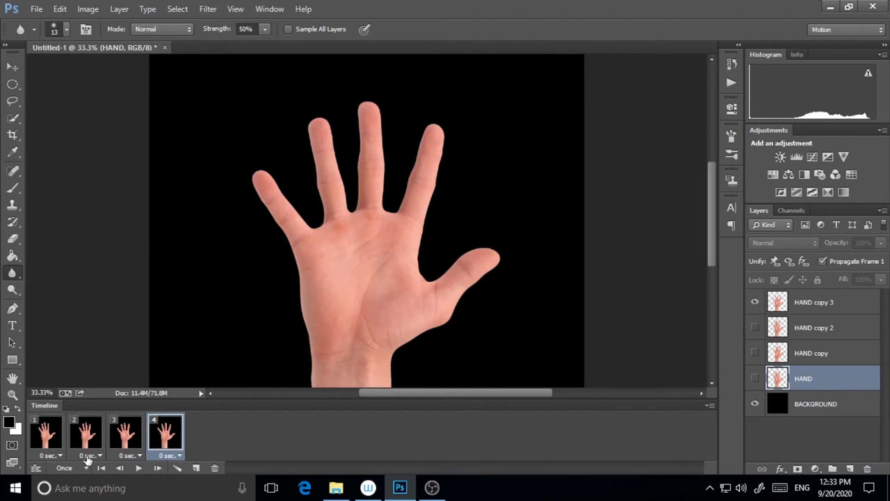
Give all four frames a 0.1 sec delay and set looping to Forever
{"action": "left_click", "coordinate": [58, 456]}
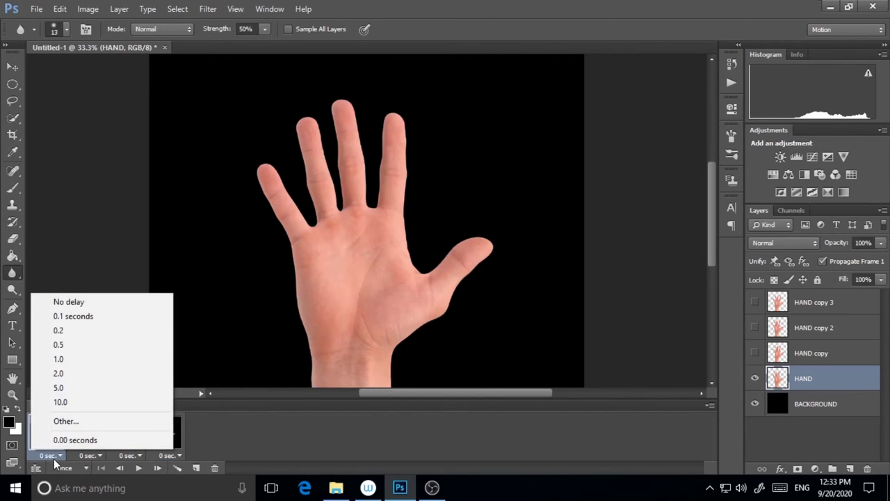
{"action": "left_click", "coordinate": [84, 317]}
{"action": "left_click", "coordinate": [91, 455]}
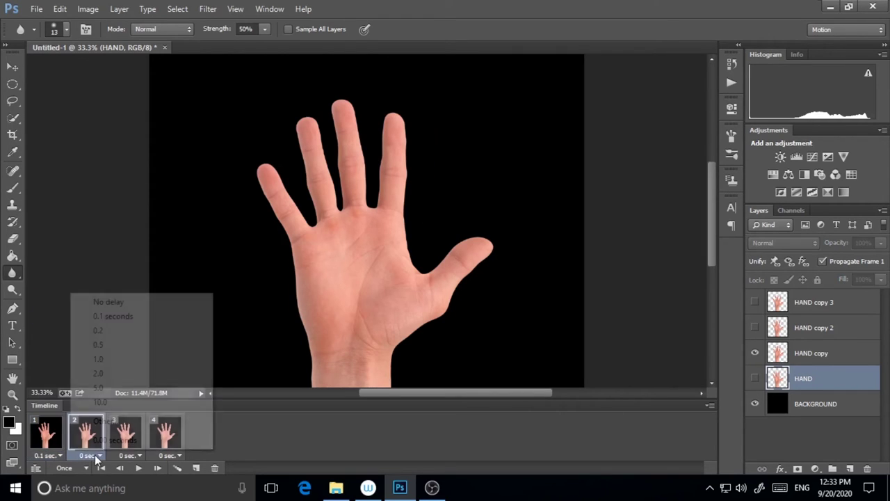
{"action": "left_click", "coordinate": [112, 317]}
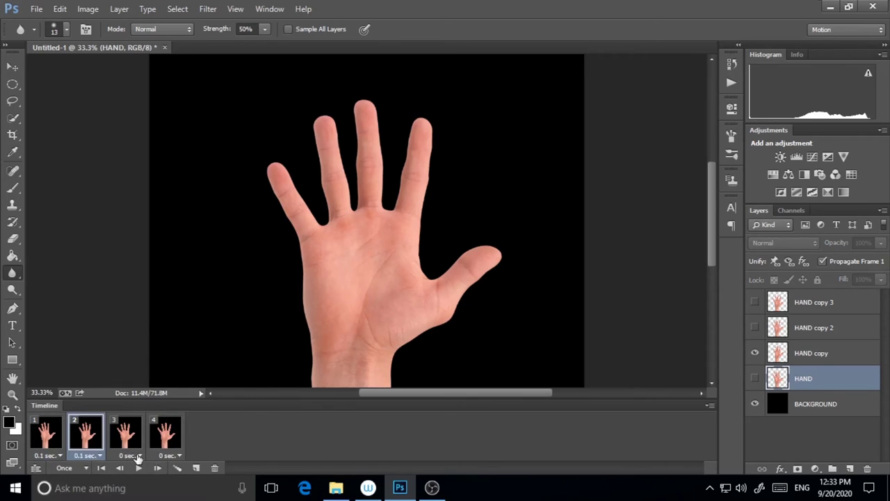
{"action": "left_click", "coordinate": [128, 454]}
{"action": "left_click", "coordinate": [151, 316]}
{"action": "left_click", "coordinate": [175, 455]}
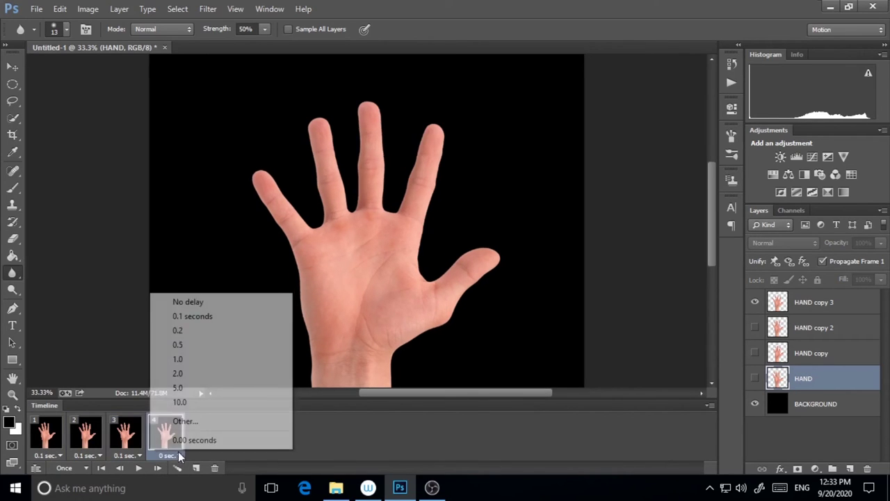
{"action": "left_click", "coordinate": [192, 315]}
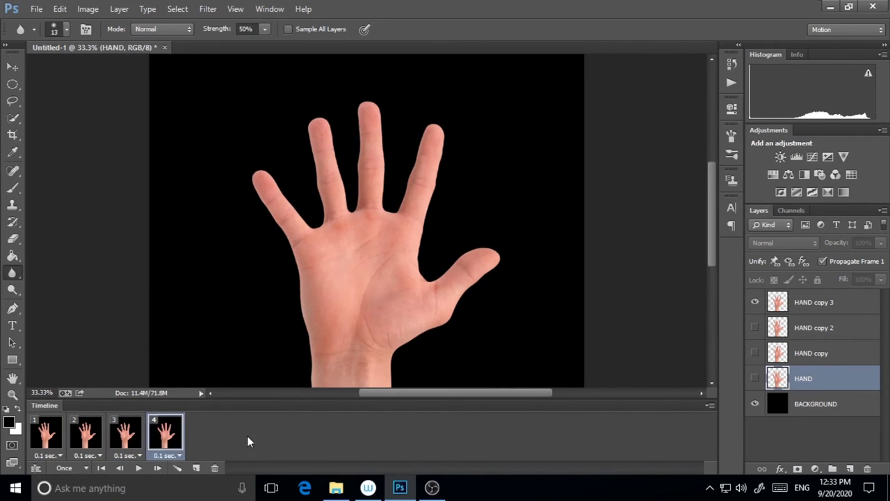
{"action": "left_click", "coordinate": [84, 471]}
{"action": "left_click", "coordinate": [76, 433]}
Preview the loop, then change all four frame delays to 0.2 sec
{"action": "left_click", "coordinate": [139, 470]}
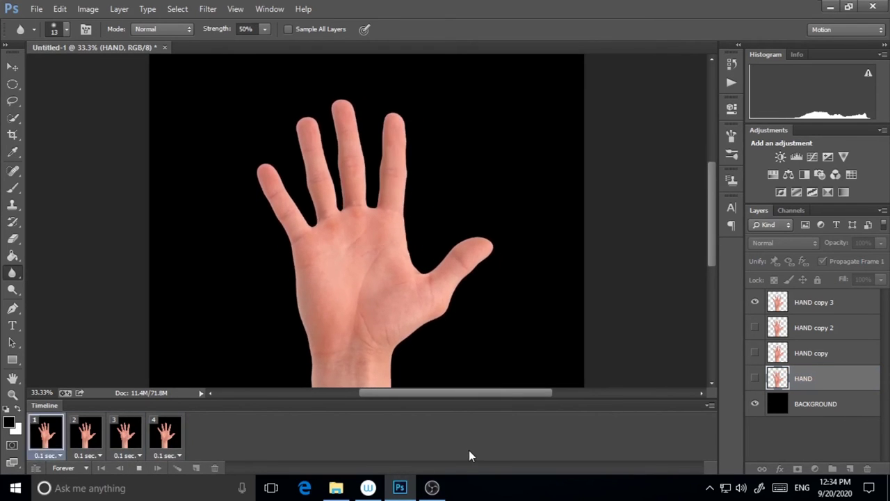
{"action": "left_click", "coordinate": [141, 468]}
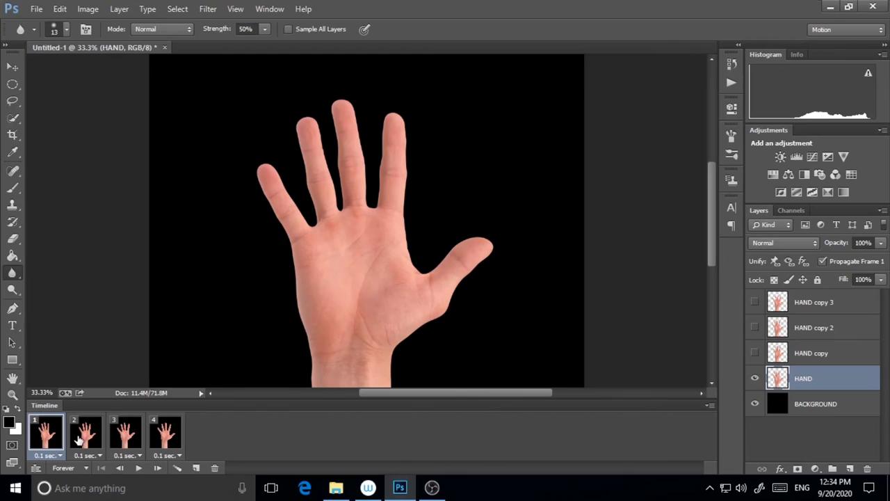
{"action": "left_click", "coordinate": [59, 455]}
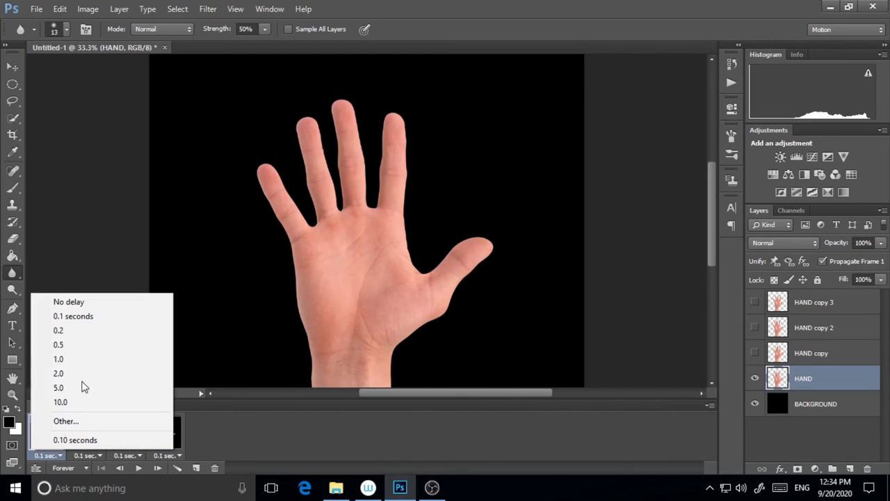
{"action": "left_click", "coordinate": [83, 330]}
{"action": "left_click", "coordinate": [87, 455]}
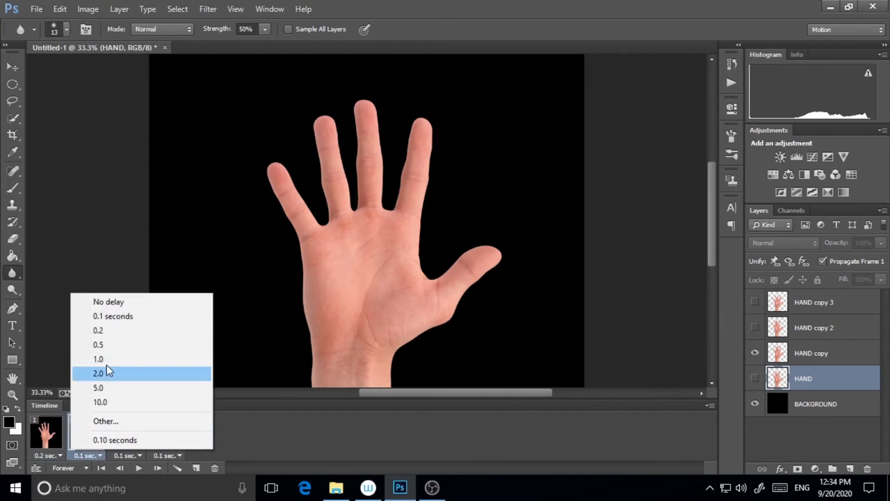
{"action": "left_click", "coordinate": [113, 330]}
{"action": "left_click", "coordinate": [127, 455]}
{"action": "left_click", "coordinate": [143, 330]}
{"action": "left_click", "coordinate": [167, 456]}
{"action": "left_click", "coordinate": [194, 330]}
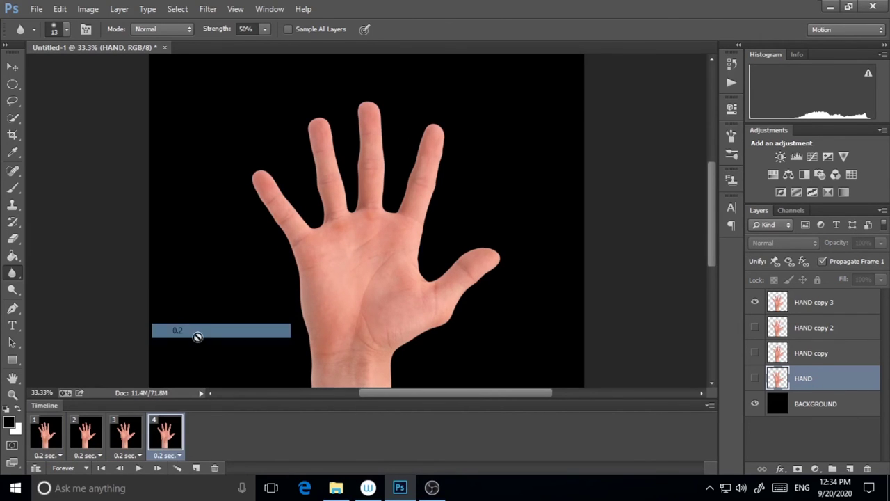
Replay the slower animation to check timing, then select the BACKGROUND layer
{"action": "left_click", "coordinate": [138, 468]}
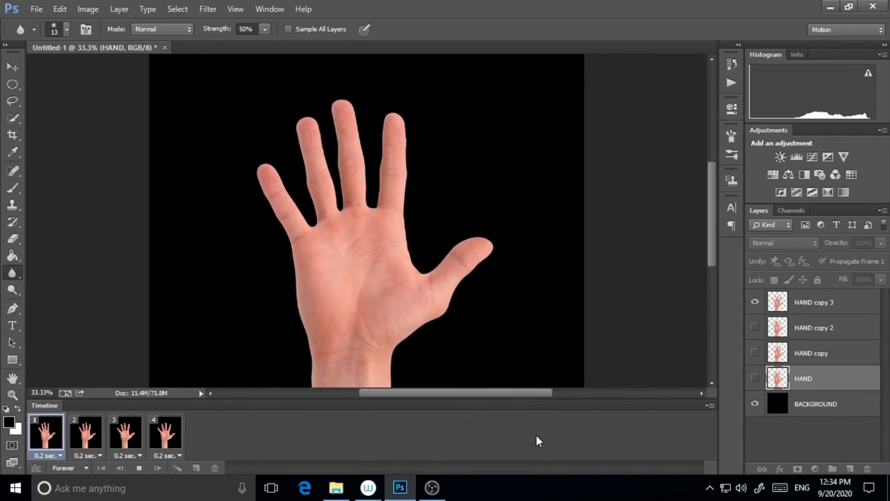
{"action": "left_click", "coordinate": [139, 468]}
{"action": "left_click", "coordinate": [785, 407]}
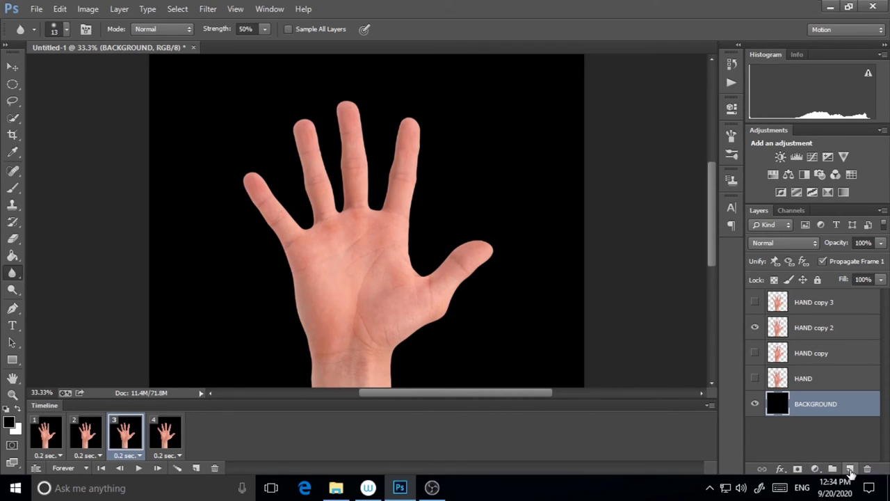
On a new layer, type HI in a text box left of the hand and size it 300 pt
{"action": "left_click", "coordinate": [850, 470]}
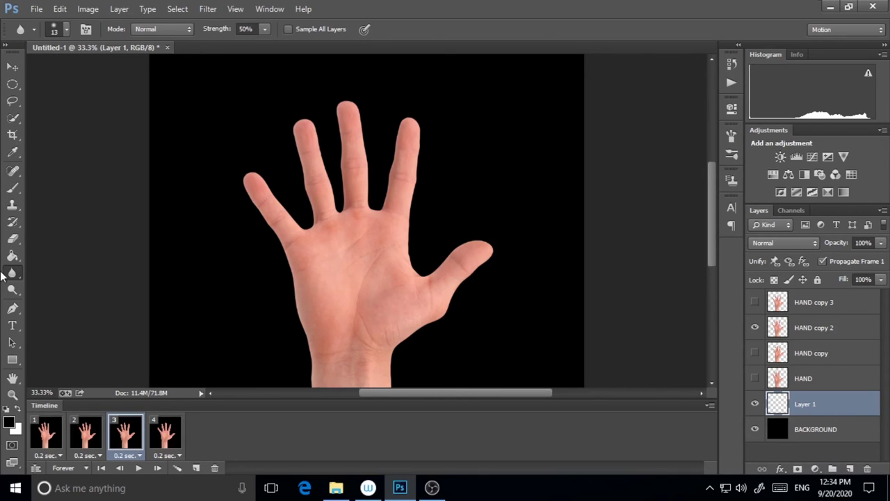
{"action": "left_click", "coordinate": [11, 327]}
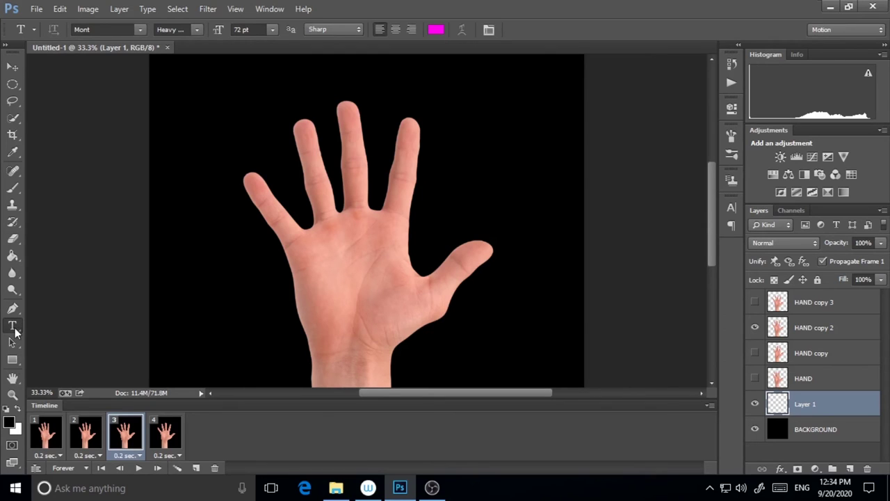
{"action": "left_click_drag", "start_coordinate": [186, 268], "coordinate": [359, 359]}
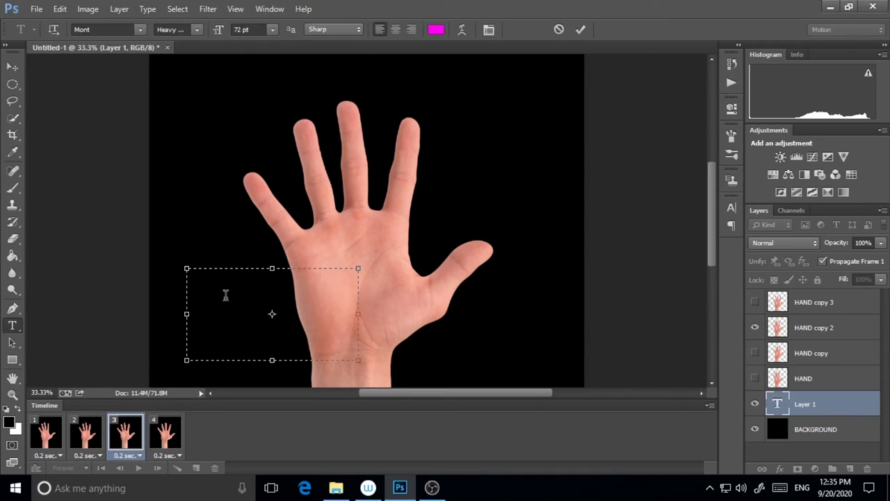
{"action": "type", "text": "HI"}
{"action": "left_click_drag", "start_coordinate": [220, 273], "coordinate": [135, 302]}
{"action": "left_click", "coordinate": [237, 29]}
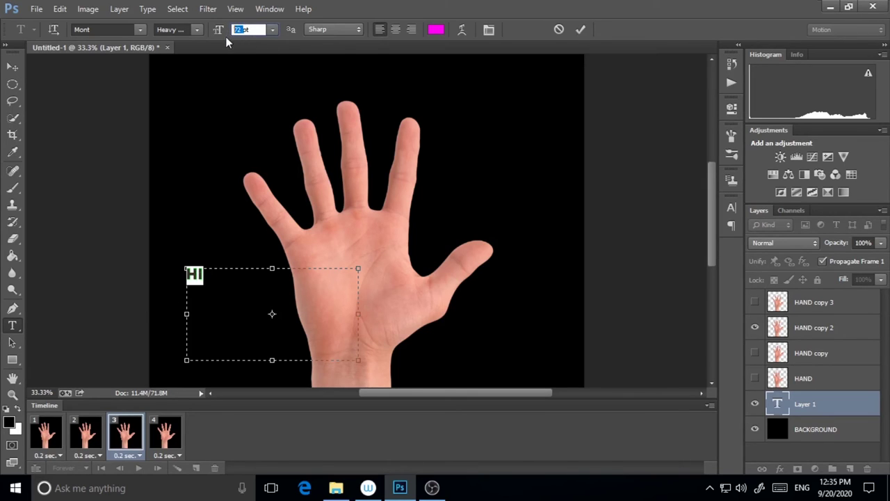
{"action": "type", "text": "100"}
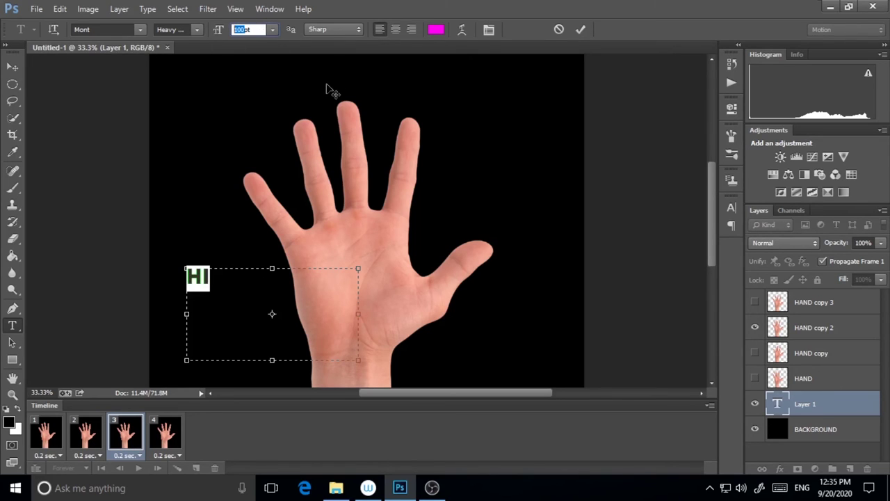
{"action": "type", "text": "300"}
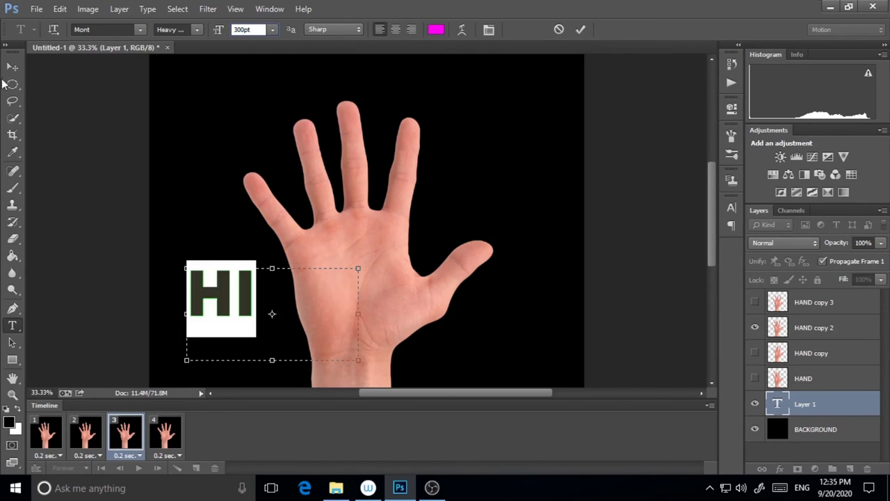
{"action": "left_click", "coordinate": [12, 67]}
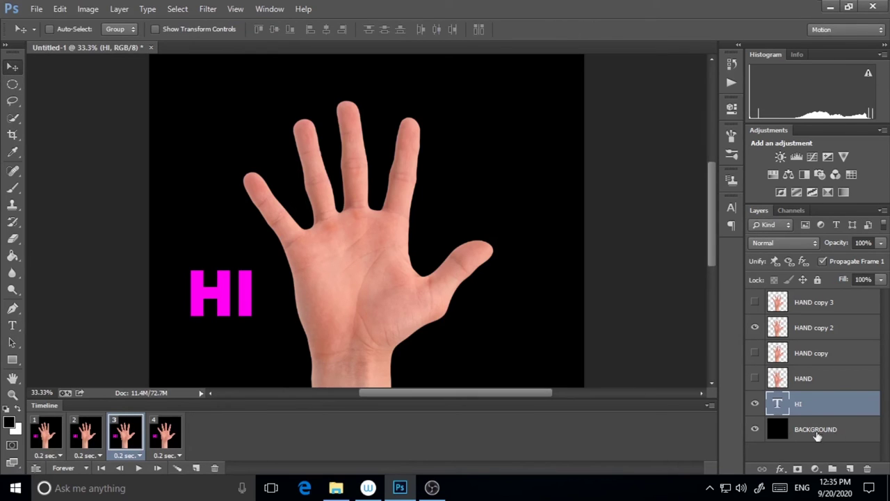
Undo an accidental text nudge, then duplicate the HI layer and hide the magenta original
{"action": "left_click_drag", "start_coordinate": [246, 308], "coordinate": [245, 331]}
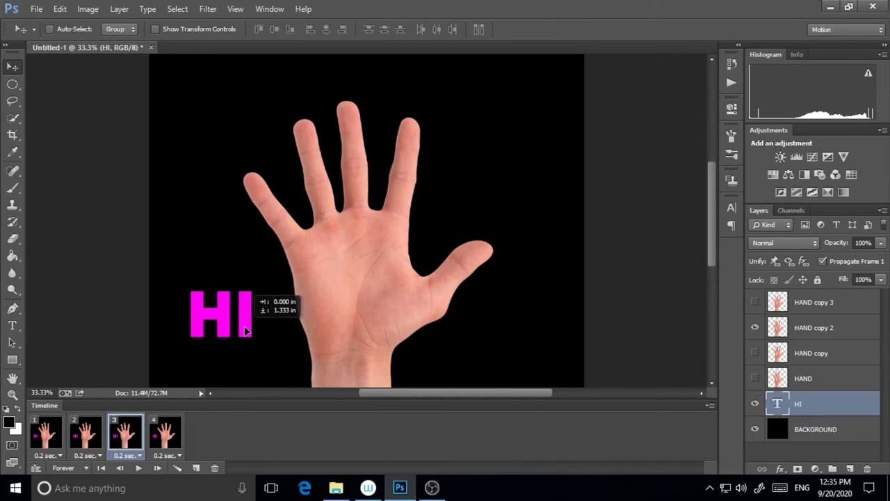
{"action": "key", "text": "ctrl+z"}
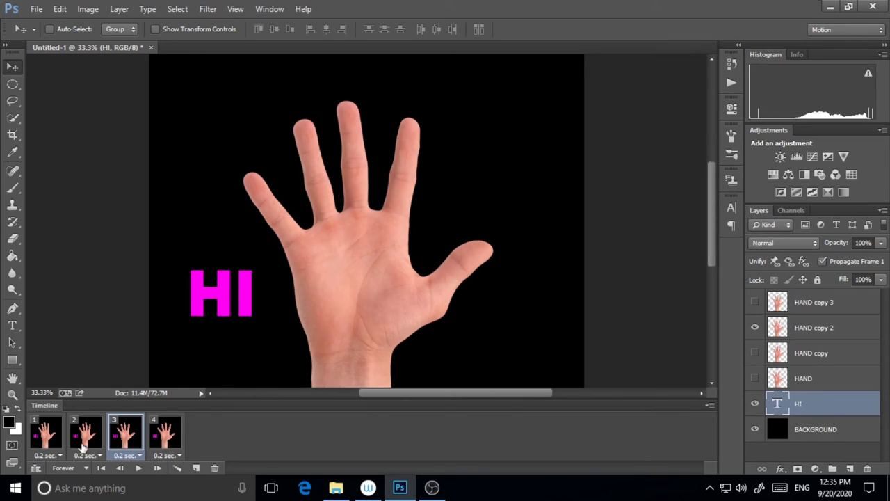
{"action": "left_click", "coordinate": [53, 441]}
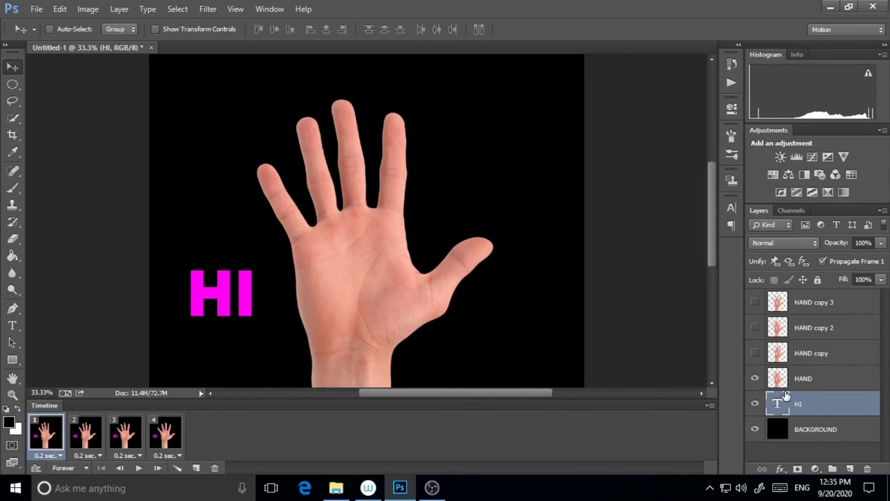
{"action": "left_click", "coordinate": [80, 444]}
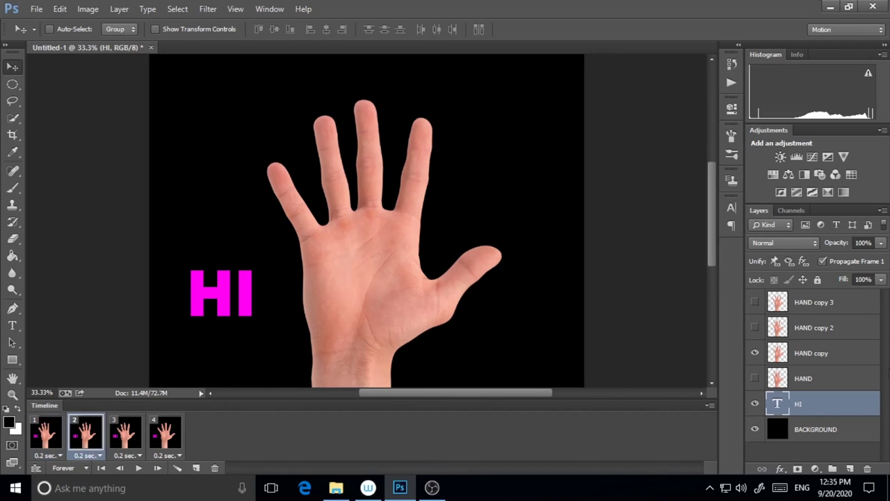
{"action": "right_click", "coordinate": [825, 412]}
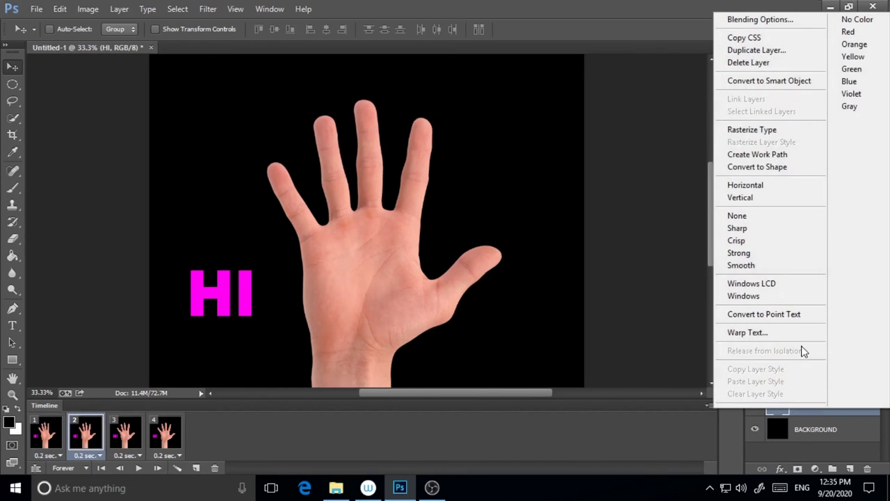
{"action": "left_click", "coordinate": [757, 50]}
{"action": "left_click", "coordinate": [566, 146]}
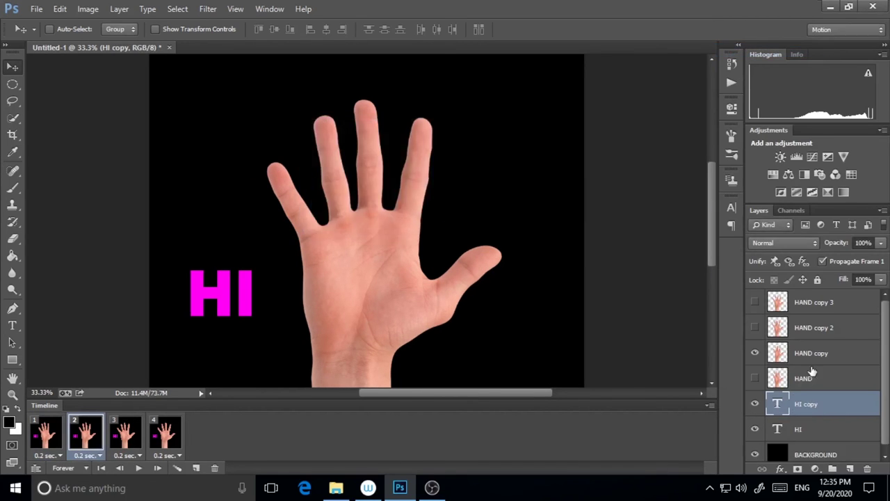
{"action": "left_click", "coordinate": [756, 430]}
Recolour the HI copy's text cyan (12f9e6) and commit the change
{"action": "double_click", "coordinate": [777, 403]}
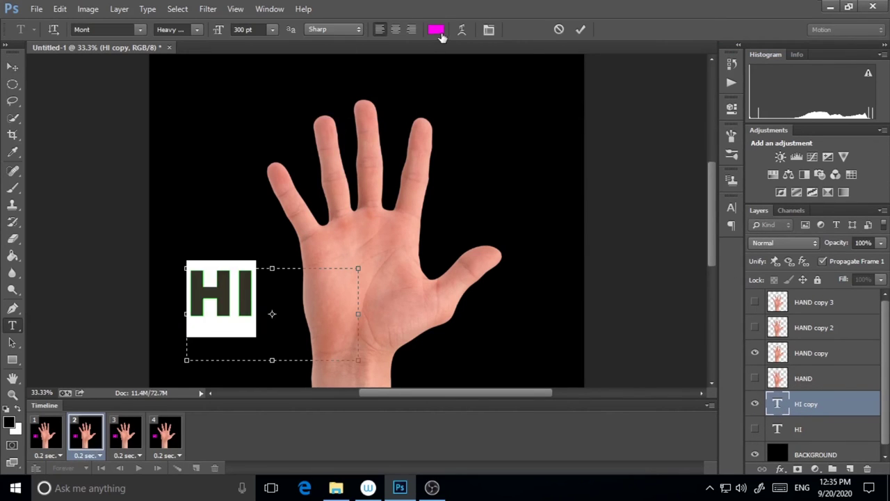
{"action": "left_click", "coordinate": [436, 30]}
{"action": "left_click", "coordinate": [458, 203]}
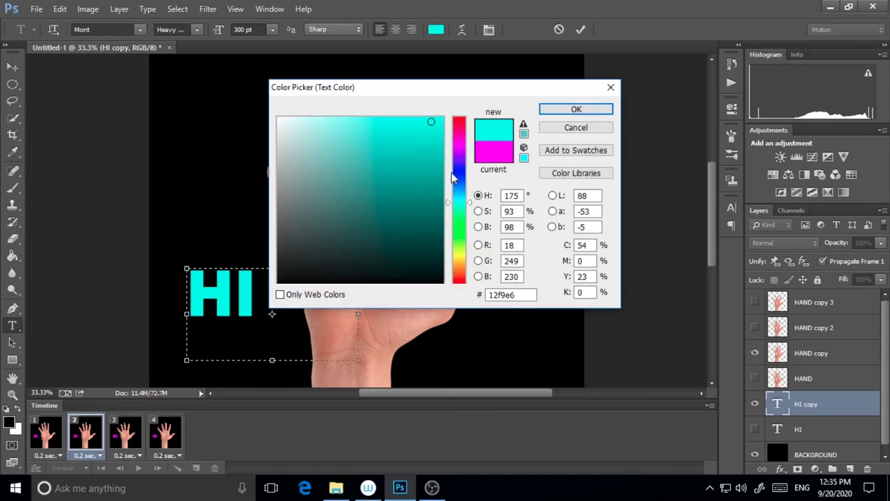
{"action": "left_click", "coordinate": [576, 108]}
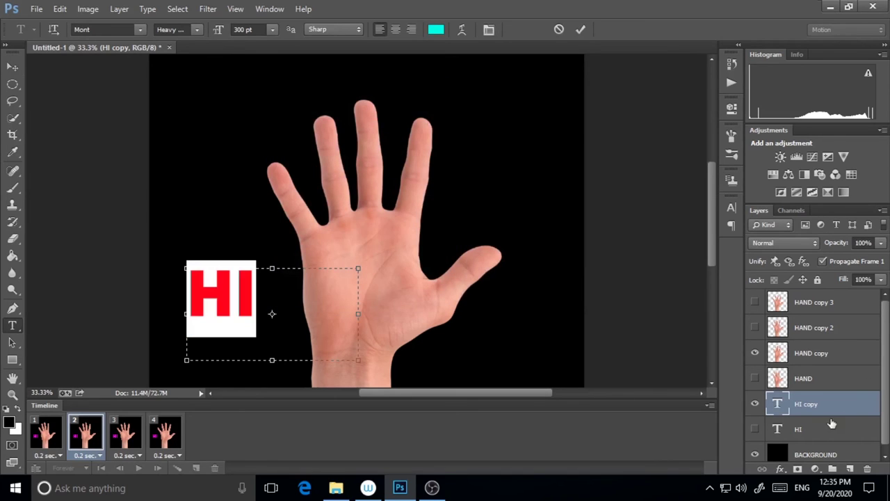
{"action": "left_click", "coordinate": [821, 429]}
{"action": "key", "text": "space"}
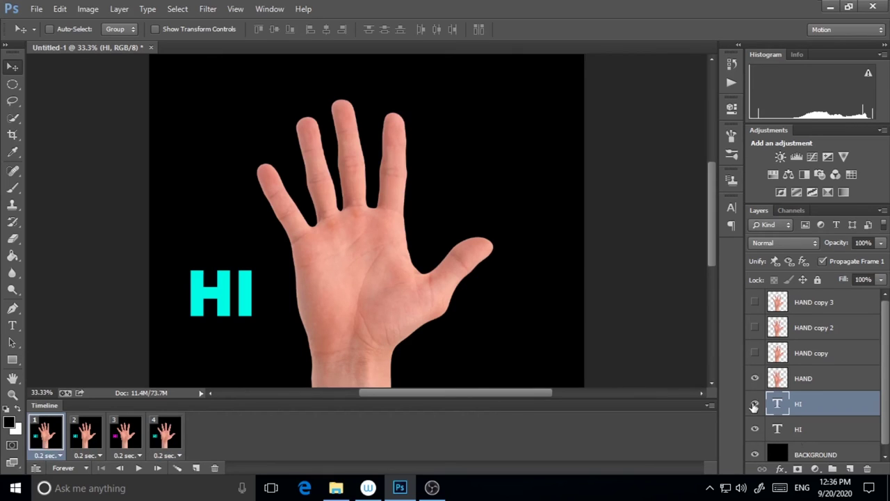
Set each frame's HI layer visibility so the text alternates cyan and magenta, then preview the loop
{"action": "left_click", "coordinate": [754, 405]}
{"action": "left_click", "coordinate": [754, 405]}
{"action": "left_click", "coordinate": [85, 437]}
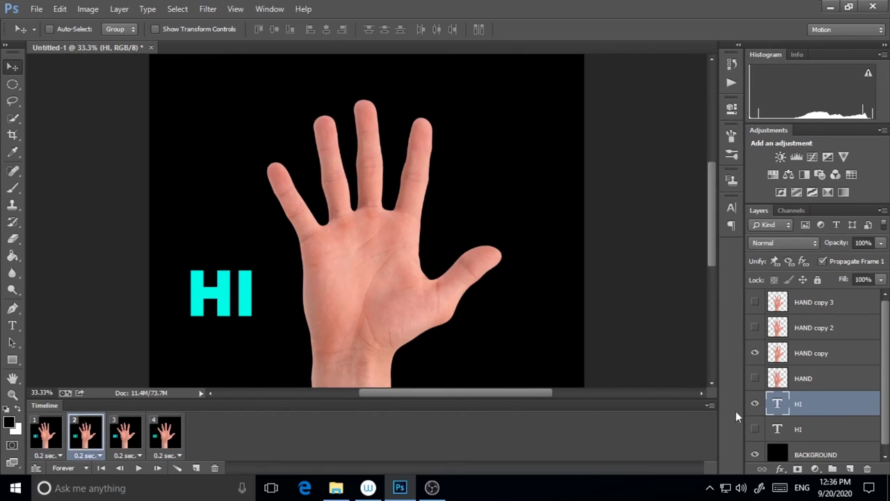
{"action": "left_click", "coordinate": [755, 403]}
{"action": "left_click", "coordinate": [754, 429]}
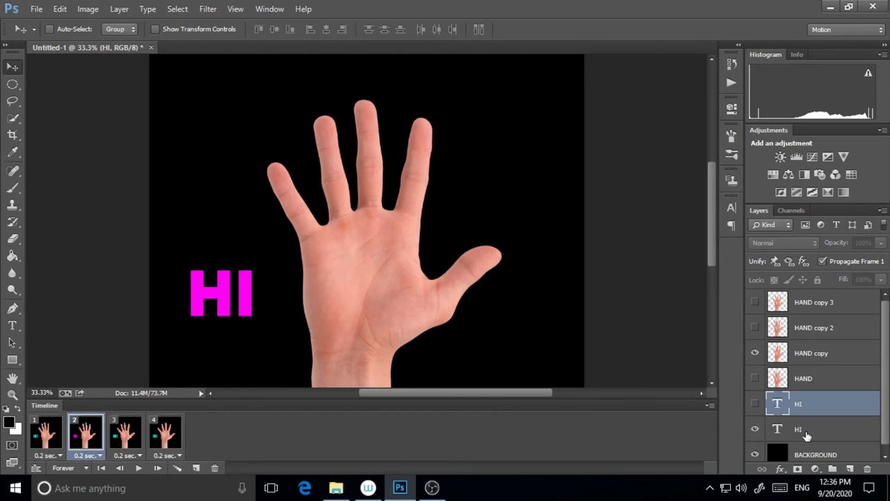
{"action": "left_click", "coordinate": [125, 438]}
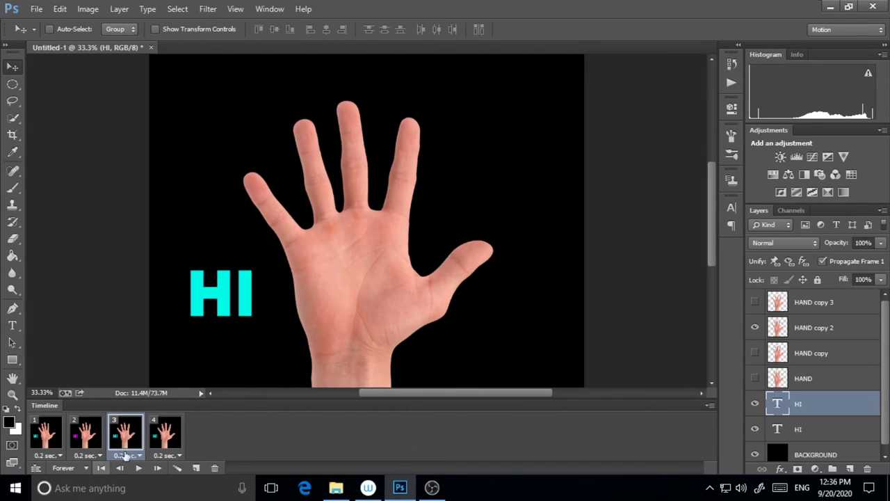
{"action": "left_click", "coordinate": [162, 435]}
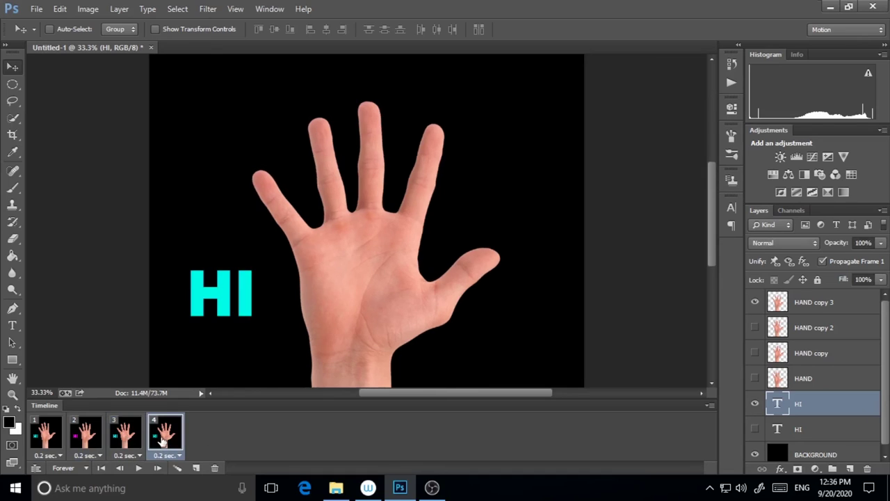
{"action": "left_click", "coordinate": [755, 404]}
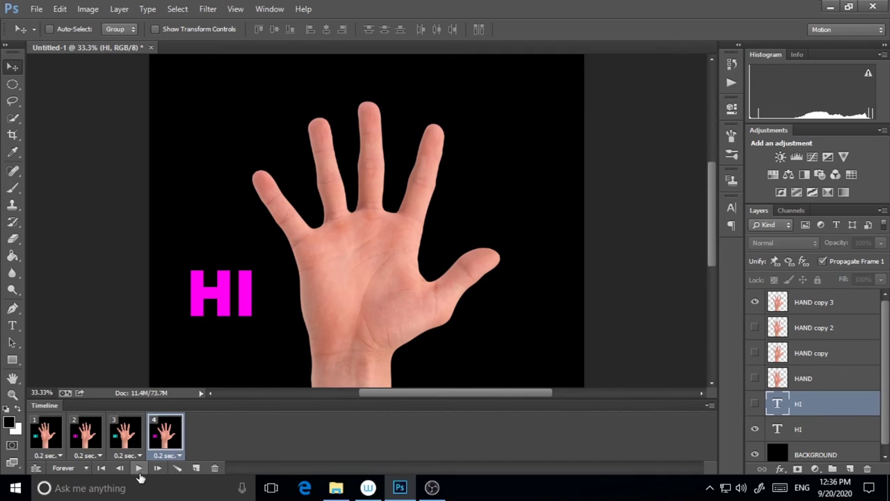
{"action": "left_click", "coordinate": [138, 468]}
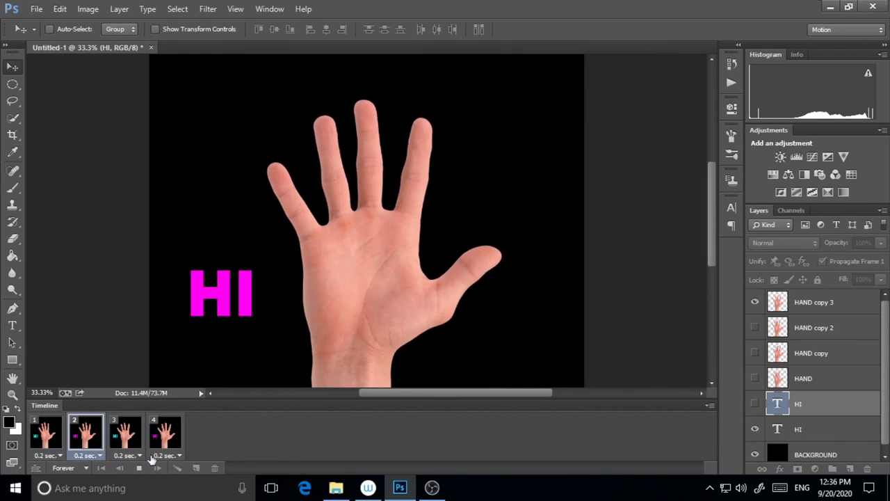
{"action": "left_click", "coordinate": [140, 468]}
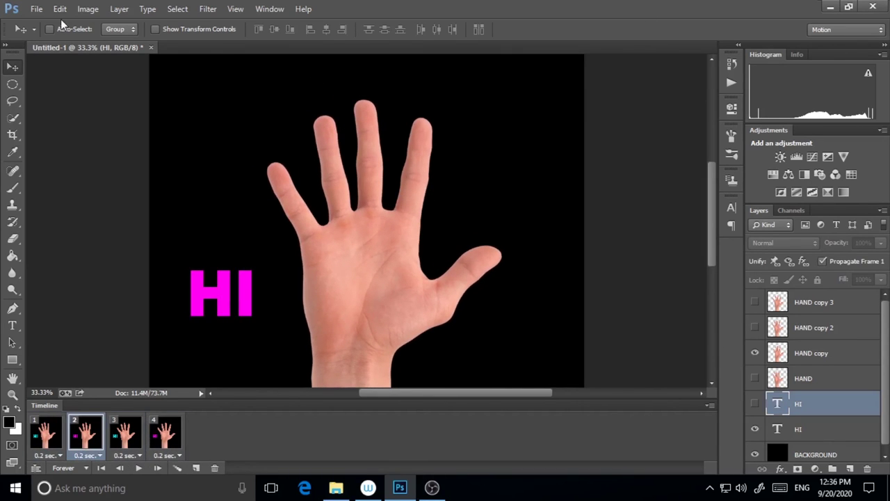
Export the animation via Save for Web as a GIF named WAVE on the Desktop
{"action": "left_click", "coordinate": [36, 10]}
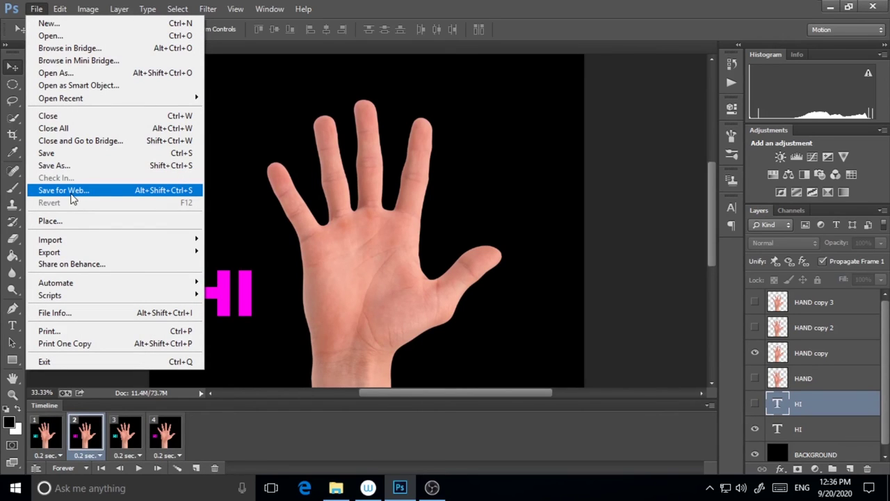
{"action": "left_click", "coordinate": [76, 194]}
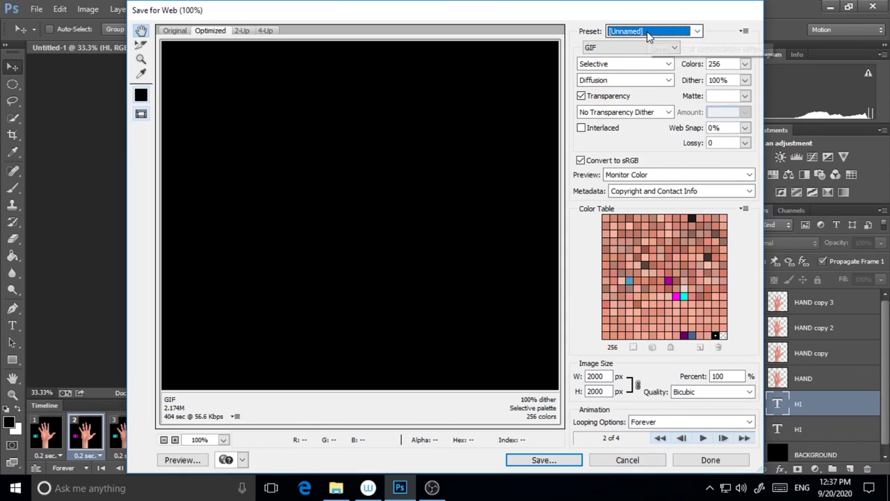
{"action": "key", "text": "Return"}
{"action": "type", "text": "WAVE"}
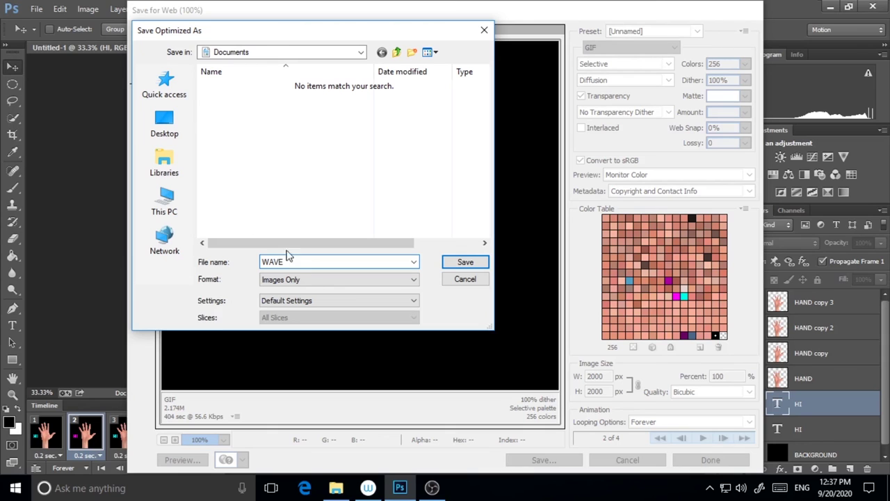
{"action": "left_click", "coordinate": [164, 122]}
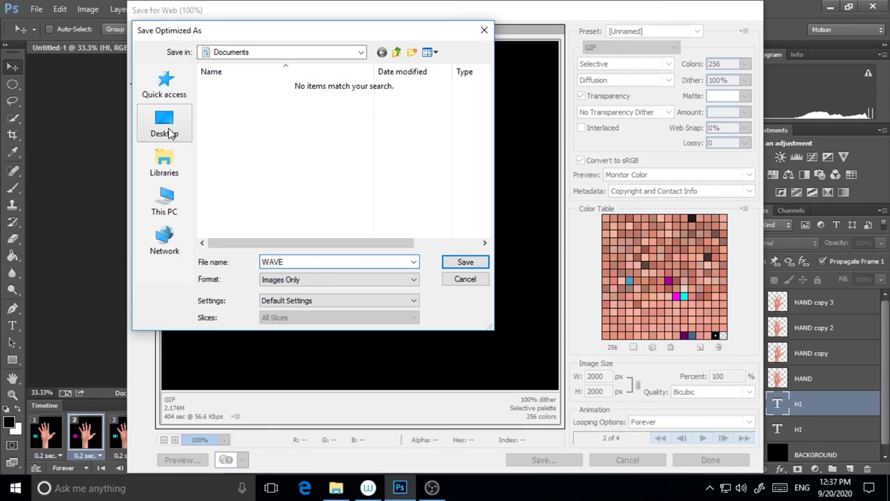
{"action": "left_click", "coordinate": [465, 264]}
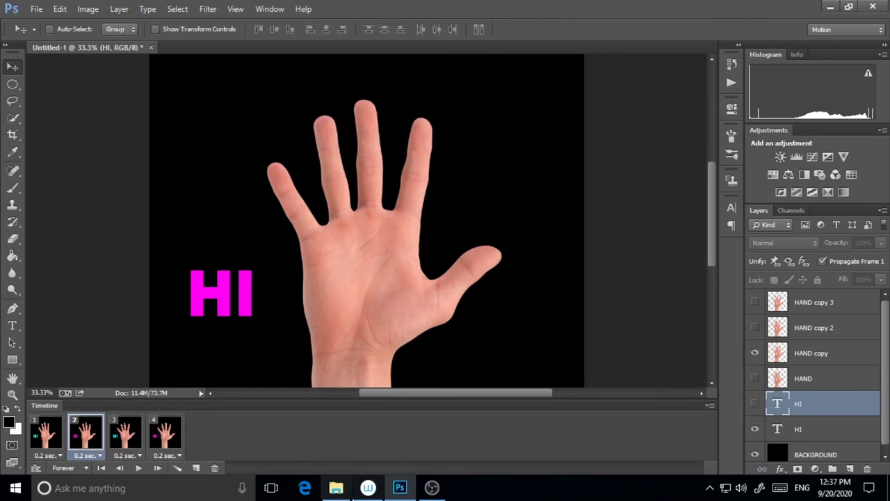
Find WAVE on the Desktop in File Explorer and open it in the browser
{"action": "left_click", "coordinate": [336, 487]}
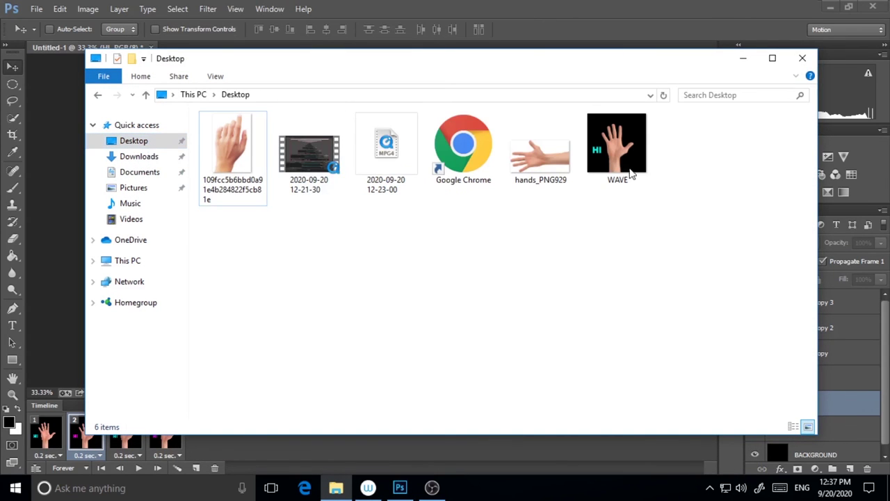
{"action": "left_click", "coordinate": [624, 154]}
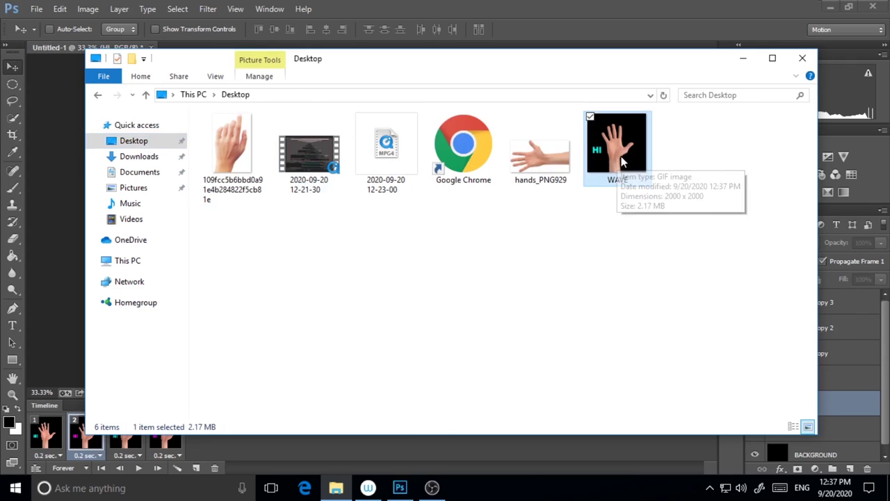
{"action": "double_click", "coordinate": [624, 158]}
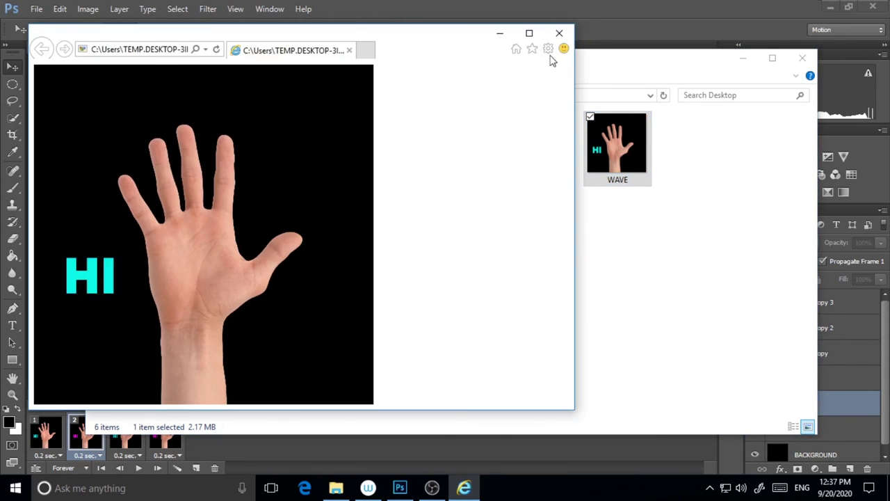
Bring the Internet Explorer window playing the WAVE GIF to the front
{"action": "left_click", "coordinate": [530, 34]}
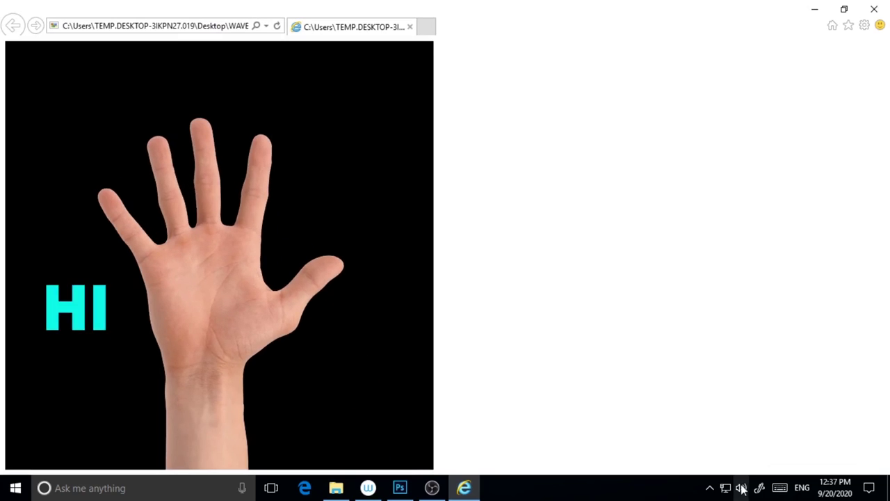